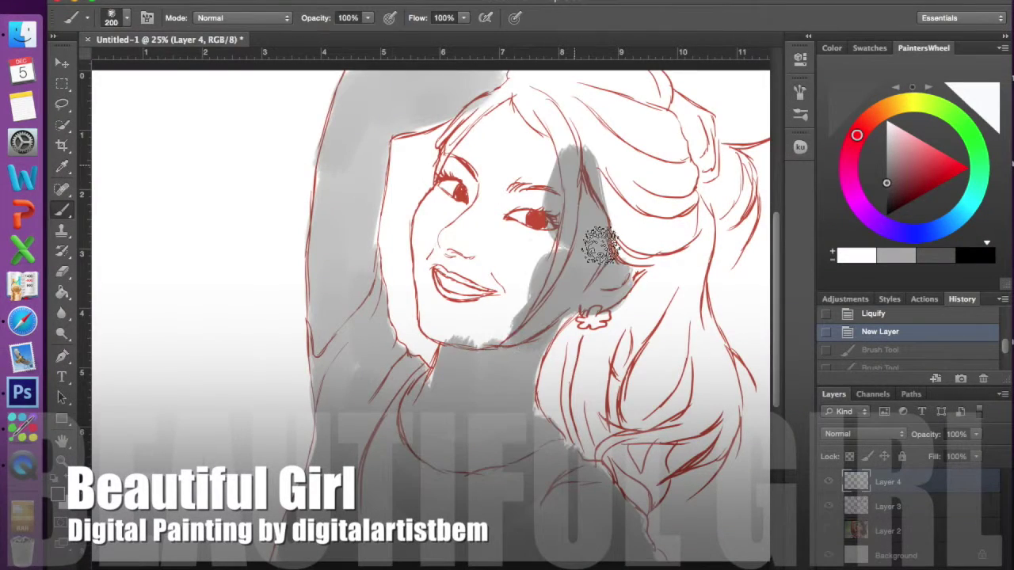
- Paint light grey shading over the face, forehead and cheeks on Layer 4
{"action": "mouse_move", "coordinate": [599, 245]}
{"action": "left_mouse_down"}
{"action": "mouse_move", "coordinate": [602, 103]}
{"action": "mouse_move", "coordinate": [729, 214]}
{"action": "mouse_move", "coordinate": [602, 332]}
{"action": "mouse_move", "coordinate": [400, 111]}
{"action": "mouse_move", "coordinate": [317, 264]}
{"action": "left_mouse_up"}
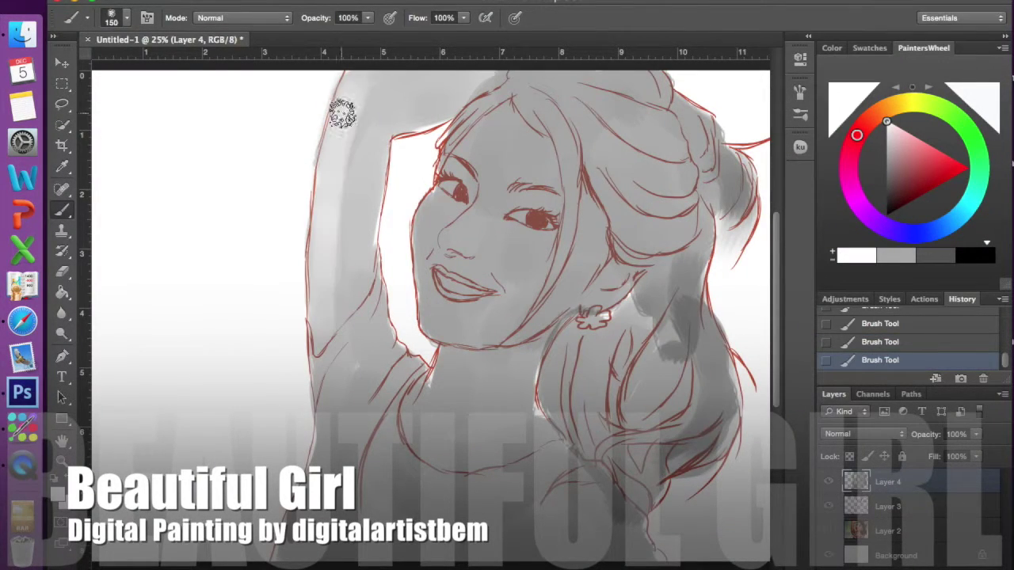
{"action": "left_click_drag", "start_coordinate": [476, 119], "coordinate": [507, 158]}
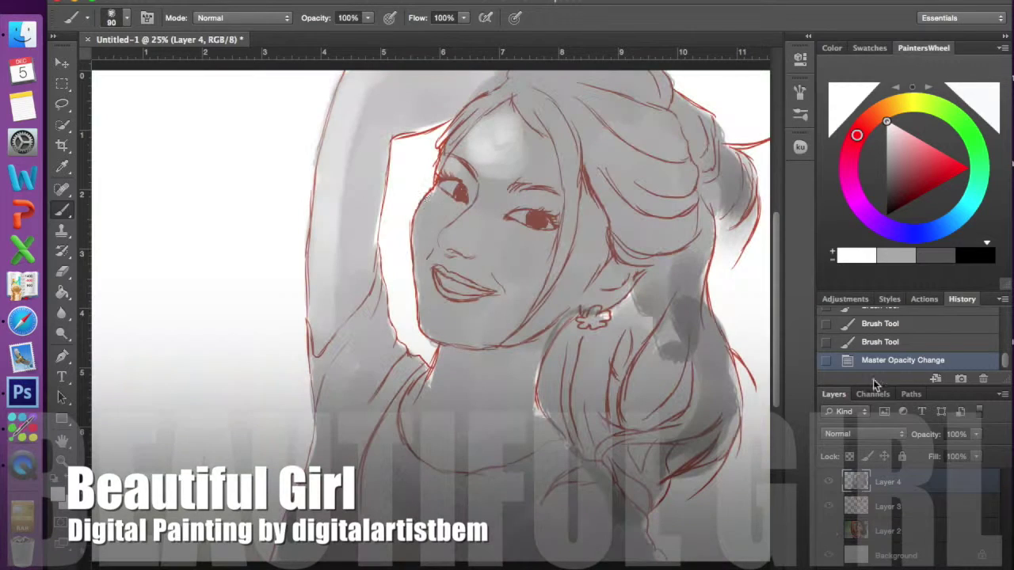
{"action": "key", "text": "bracketleft"}
{"action": "key", "text": "bracketleft"}
{"action": "key", "text": "bracketleft"}
{"action": "left_click_drag", "start_coordinate": [428, 202], "coordinate": [523, 245]}
{"action": "left_click_drag", "start_coordinate": [452, 190], "coordinate": [466, 234]}
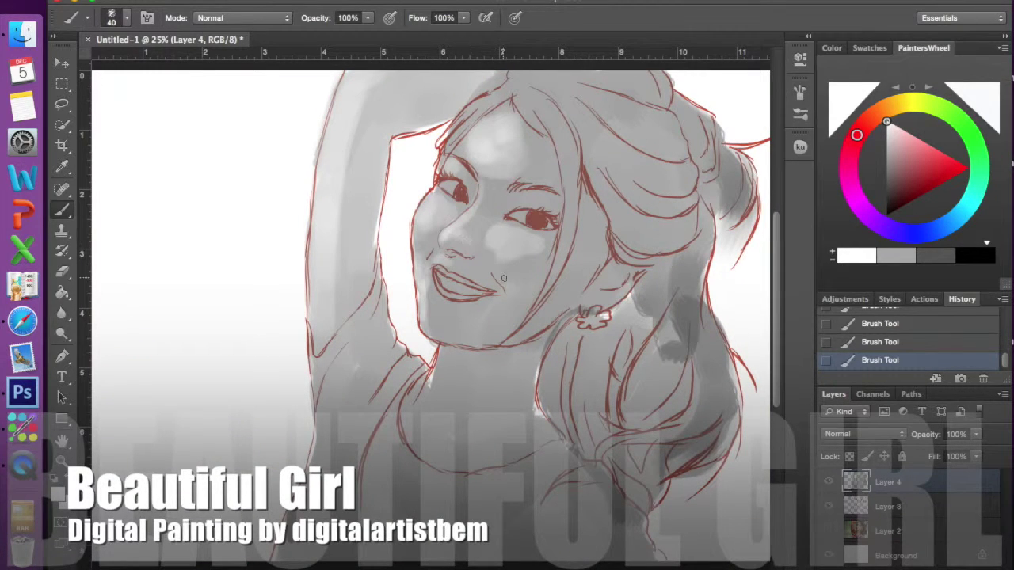
- Paint dark grey shadows on the neck and the hair beside the ear with a larger brush
{"action": "left_click", "coordinate": [583, 331], "text": "alt"}
{"action": "key", "text": "bracketright"}
{"action": "key", "text": "bracketright"}
{"action": "key", "text": "bracketright"}
{"action": "left_click_drag", "start_coordinate": [555, 317], "coordinate": [491, 396]}
{"action": "left_click_drag", "start_coordinate": [475, 349], "coordinate": [515, 419]}
{"action": "mouse_move", "coordinate": [538, 357]}
{"action": "left_mouse_down"}
{"action": "mouse_move", "coordinate": [601, 226]}
{"action": "mouse_move", "coordinate": [590, 285]}
{"action": "left_mouse_up"}
- Deepen the shading on the neck, the hair near the ear and along the jaw with mid grey
{"action": "key", "text": "F5"}
{"action": "key", "text": "F5"}
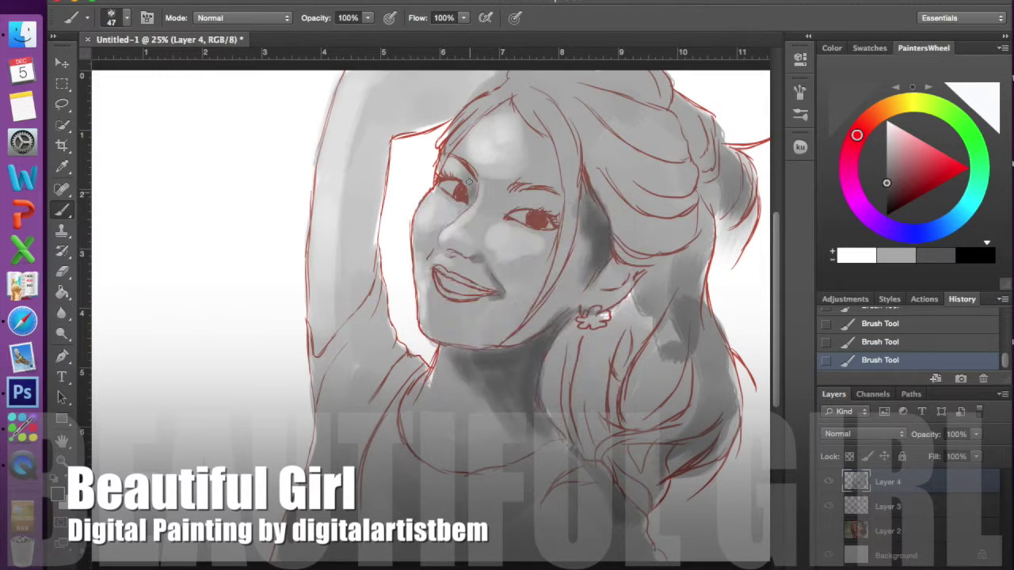
{"action": "key", "text": "x"}
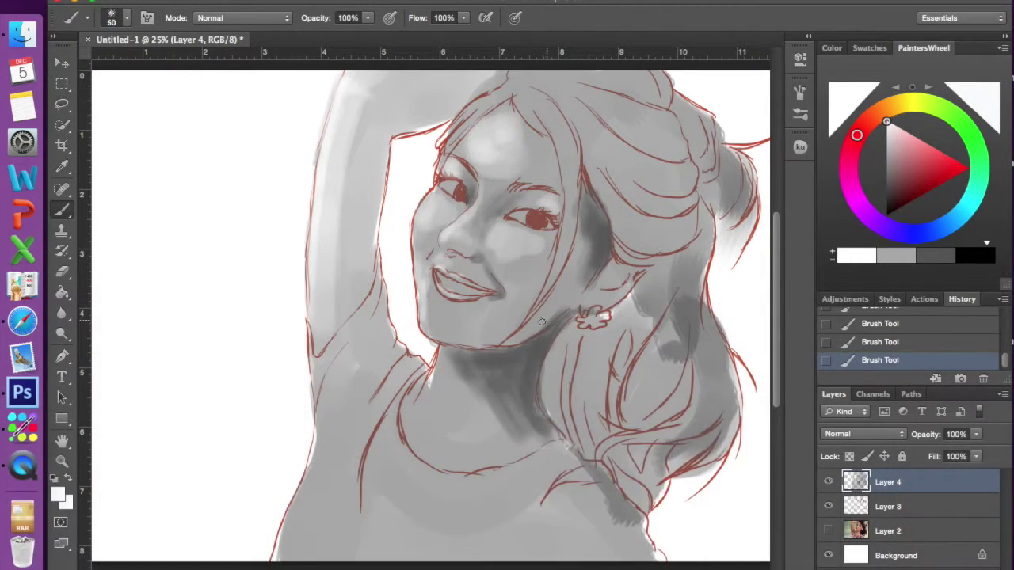
{"action": "left_click", "coordinate": [555, 317], "text": "alt"}
{"action": "left_click_drag", "start_coordinate": [554, 313], "coordinate": [523, 345]}
{"action": "mouse_move", "coordinate": [602, 190]}
{"action": "left_mouse_down"}
{"action": "mouse_move", "coordinate": [627, 270]}
{"action": "mouse_move", "coordinate": [609, 309]}
{"action": "left_mouse_up"}
{"action": "left_click_drag", "start_coordinate": [443, 348], "coordinate": [531, 341]}
- Deepen the soft shadow under the jaw and on the cheek by the ear
{"action": "key", "text": "bracketright"}
{"action": "key", "text": "bracketright"}
{"action": "key", "text": "bracketright"}
{"action": "left_click_drag", "start_coordinate": [443, 324], "coordinate": [538, 348]}
{"action": "left_click_drag", "start_coordinate": [590, 238], "coordinate": [576, 277]}
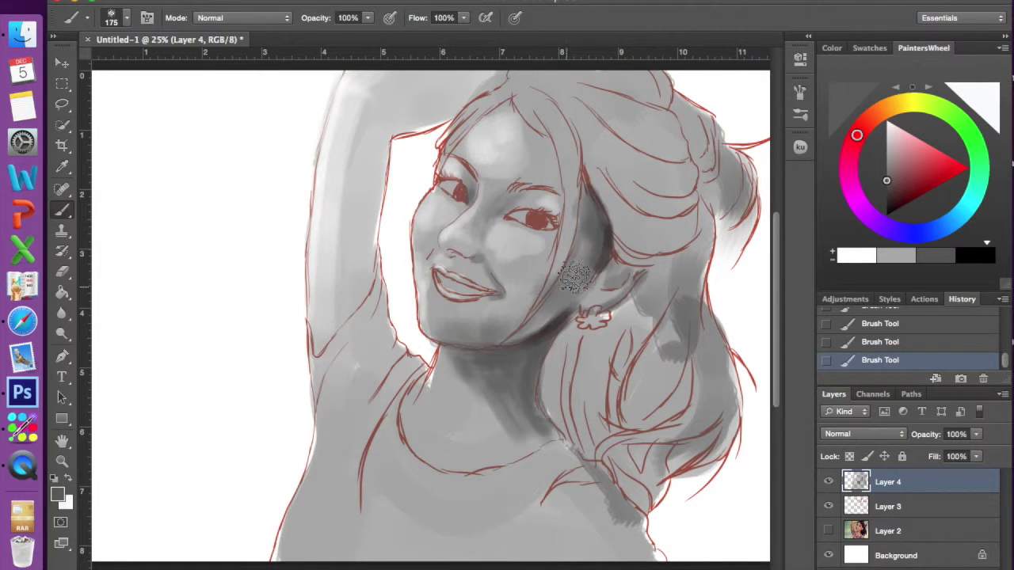
- With black and a 22 px brush, paint dark strands along the hair edge and below the ear
{"action": "key", "text": "d"}
{"action": "key", "text": "bracketleft"}
{"action": "key", "text": "bracketleft"}
{"action": "key", "text": "bracketleft"}
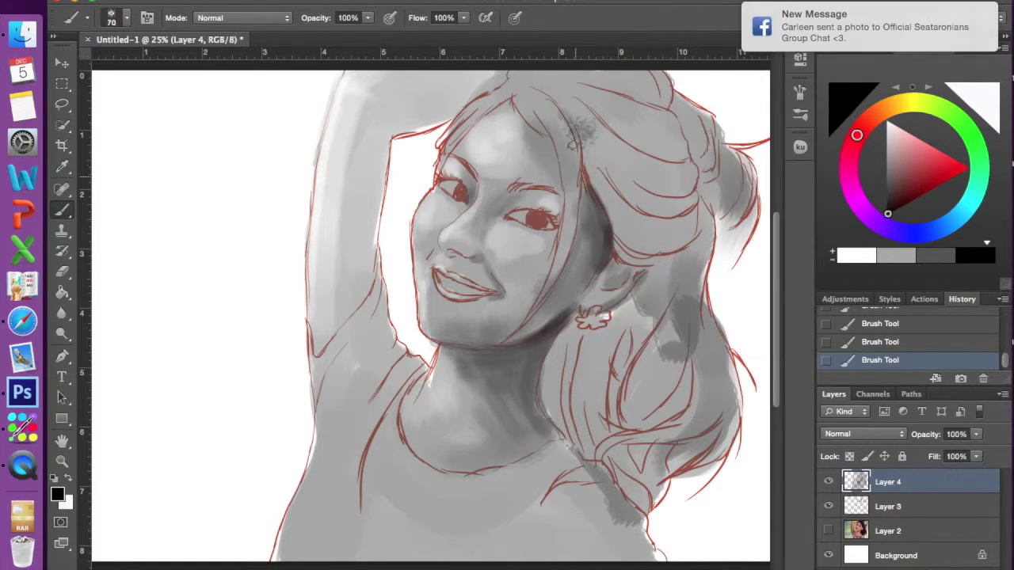
{"action": "right_click", "coordinate": [523, 190]}
{"action": "double_click", "coordinate": [555, 301]}
{"action": "left_click_drag", "start_coordinate": [566, 115], "coordinate": [558, 308]}
{"action": "left_click_drag", "start_coordinate": [586, 139], "coordinate": [582, 261]}
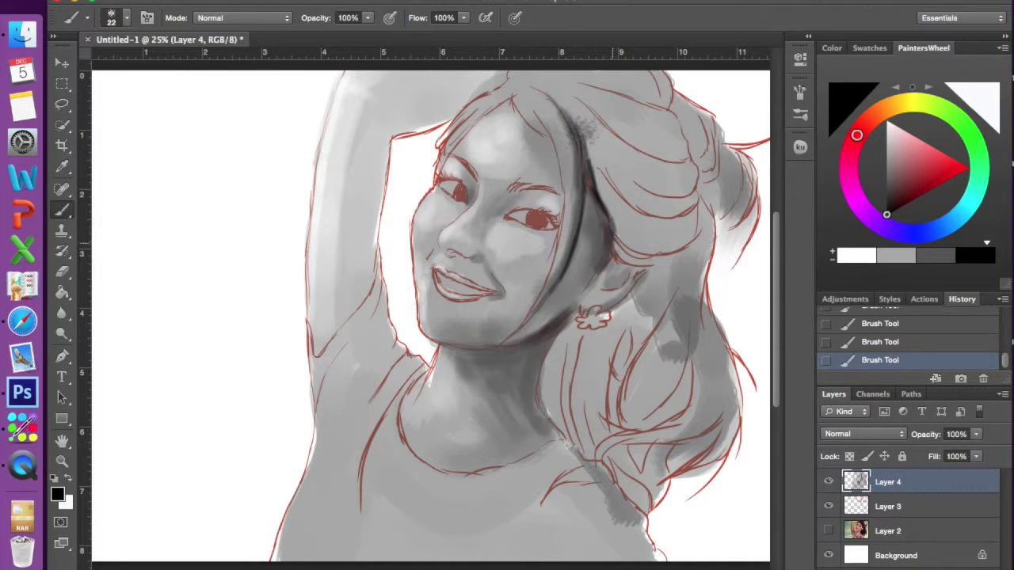
{"action": "left_click_drag", "start_coordinate": [577, 317], "coordinate": [560, 428]}
{"action": "left_click_drag", "start_coordinate": [554, 365], "coordinate": [568, 440]}
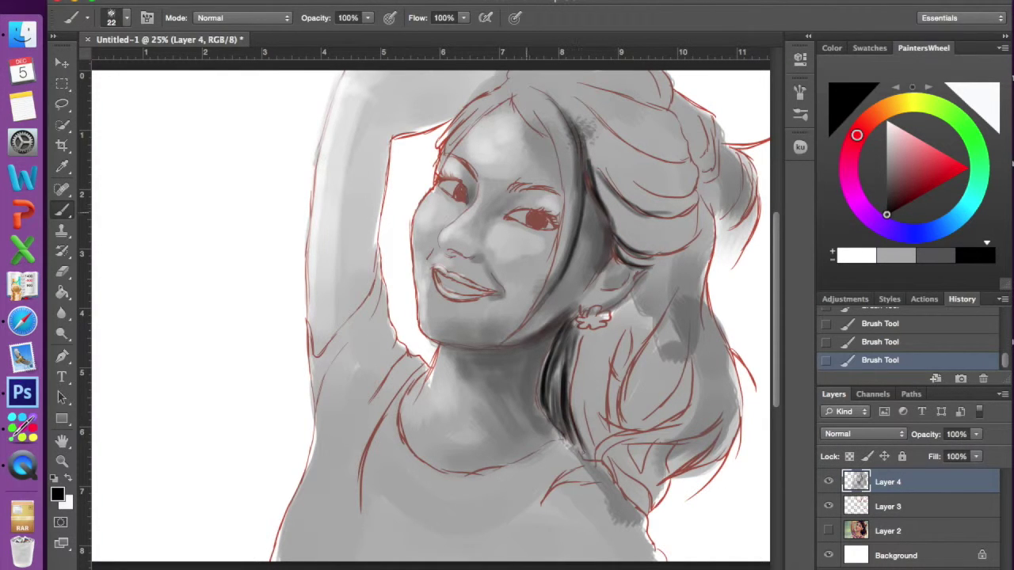
{"action": "left_click_drag", "start_coordinate": [547, 345], "coordinate": [559, 400]}
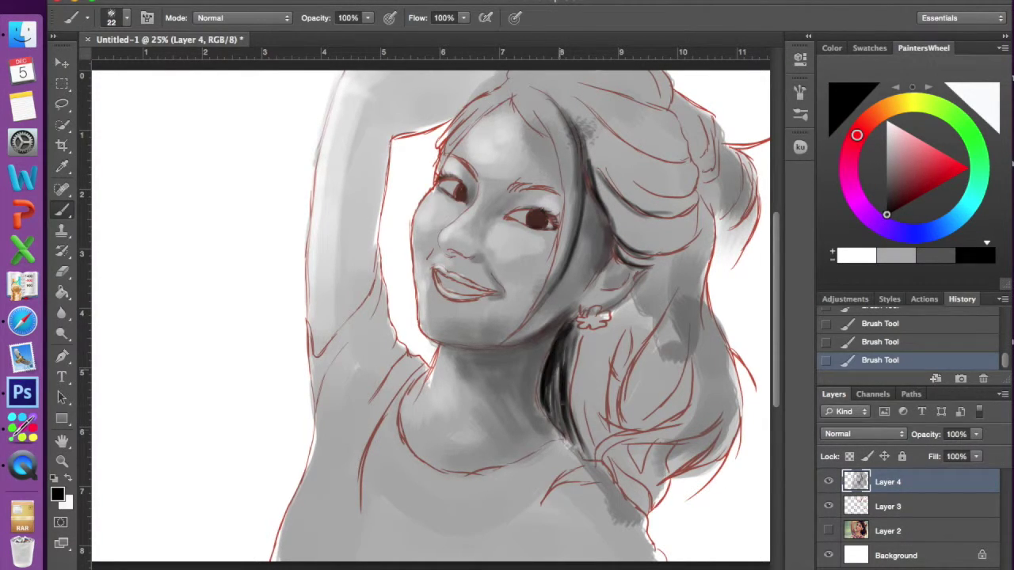
{"action": "mouse_move", "coordinate": [591, 349]}
{"action": "left_mouse_down"}
{"action": "mouse_move", "coordinate": [582, 455]}
{"action": "mouse_move", "coordinate": [566, 437]}
{"action": "left_mouse_up"}
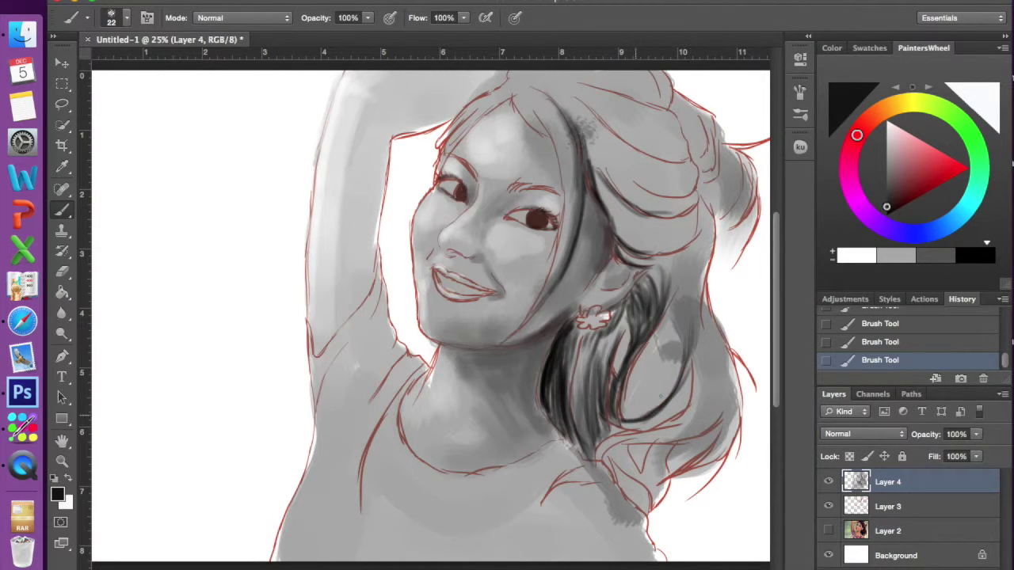
- Add dark strands to the lower and right hair, lightening parts of them back
{"action": "mouse_move", "coordinate": [626, 392]}
{"action": "left_mouse_down"}
{"action": "mouse_move", "coordinate": [681, 463]}
{"action": "mouse_move", "coordinate": [712, 467]}
{"action": "left_mouse_up"}
{"action": "key", "text": "x"}
{"action": "left_click_drag", "start_coordinate": [716, 431], "coordinate": [689, 475]}
{"action": "left_click_drag", "start_coordinate": [710, 289], "coordinate": [706, 336]}
{"action": "key", "text": "x"}
{"action": "left_click_drag", "start_coordinate": [752, 332], "coordinate": [725, 404]}
{"action": "left_click_drag", "start_coordinate": [737, 434], "coordinate": [713, 487]}
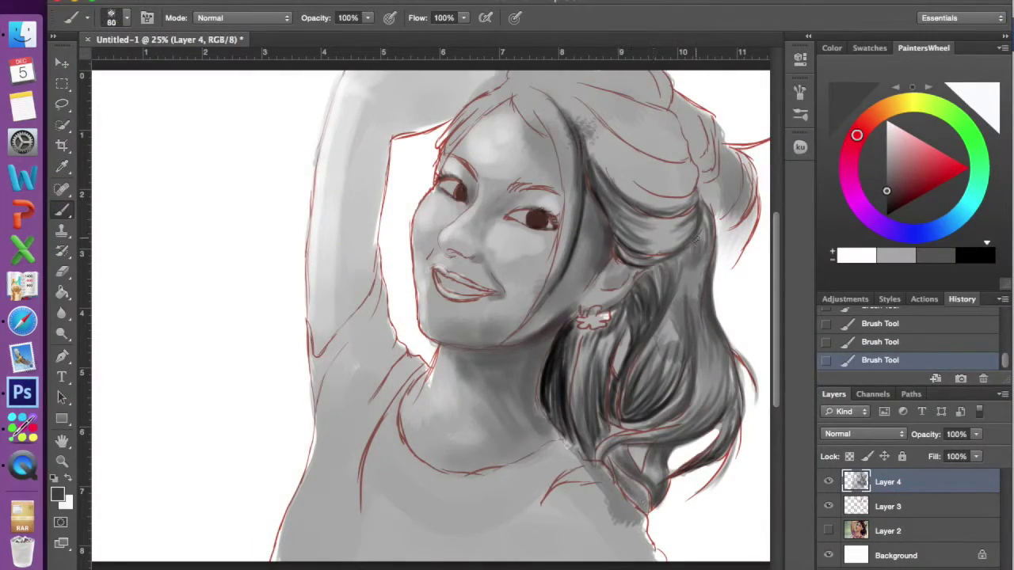
- Paint dark black strands through the lower, right and top hair, then sample the cheek colour
{"action": "left_click_drag", "start_coordinate": [693, 236], "coordinate": [647, 291]}
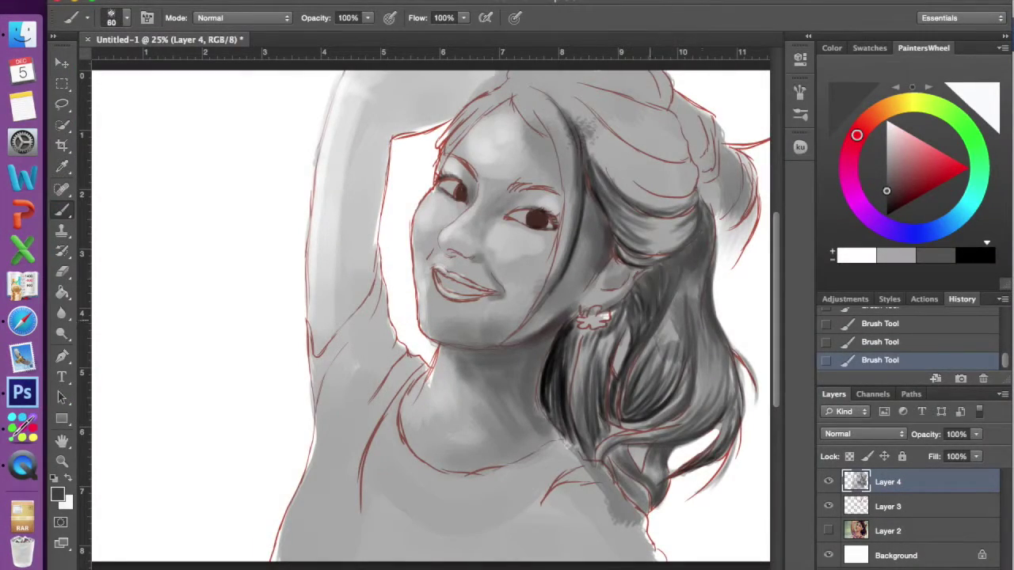
{"action": "mouse_move", "coordinate": [586, 331]}
{"action": "left_mouse_down"}
{"action": "mouse_move", "coordinate": [555, 428]}
{"action": "mouse_move", "coordinate": [582, 452]}
{"action": "left_mouse_up"}
{"action": "left_click_drag", "start_coordinate": [634, 333], "coordinate": [697, 428]}
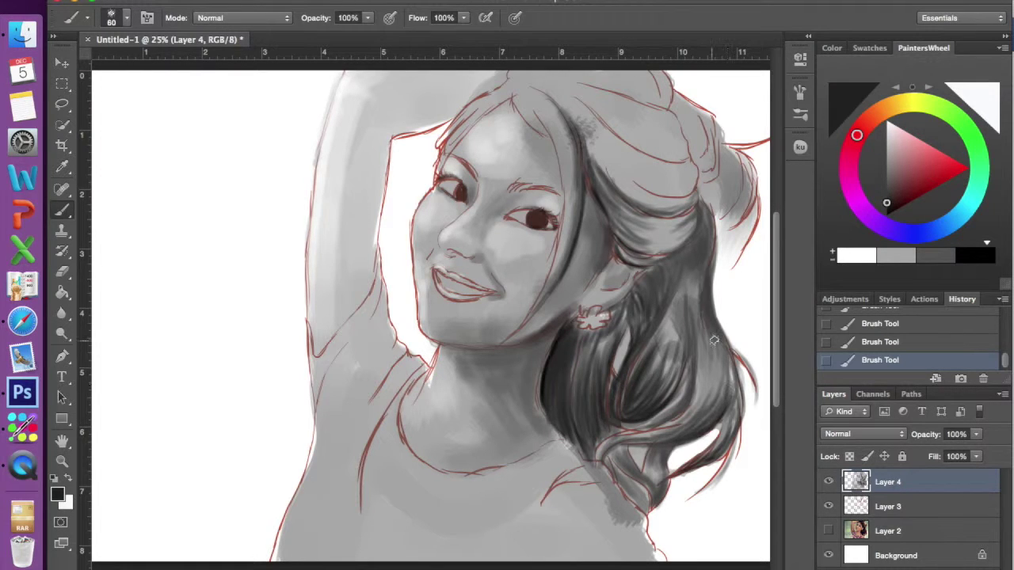
{"action": "left_click_drag", "start_coordinate": [705, 269], "coordinate": [676, 365]}
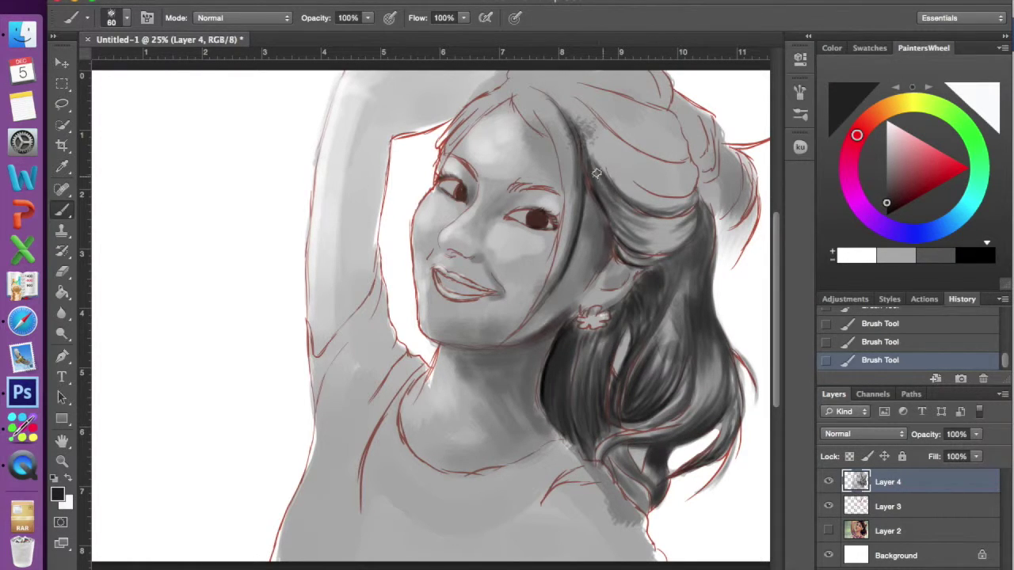
{"action": "left_click_drag", "start_coordinate": [613, 229], "coordinate": [687, 238]}
{"action": "mouse_move", "coordinate": [599, 176]}
{"action": "left_mouse_down"}
{"action": "mouse_move", "coordinate": [681, 143]}
{"action": "mouse_move", "coordinate": [594, 150]}
{"action": "left_mouse_up"}
{"action": "mouse_move", "coordinate": [665, 72]}
{"action": "left_mouse_down"}
{"action": "mouse_move", "coordinate": [578, 143]}
{"action": "mouse_move", "coordinate": [602, 103]}
{"action": "left_mouse_up"}
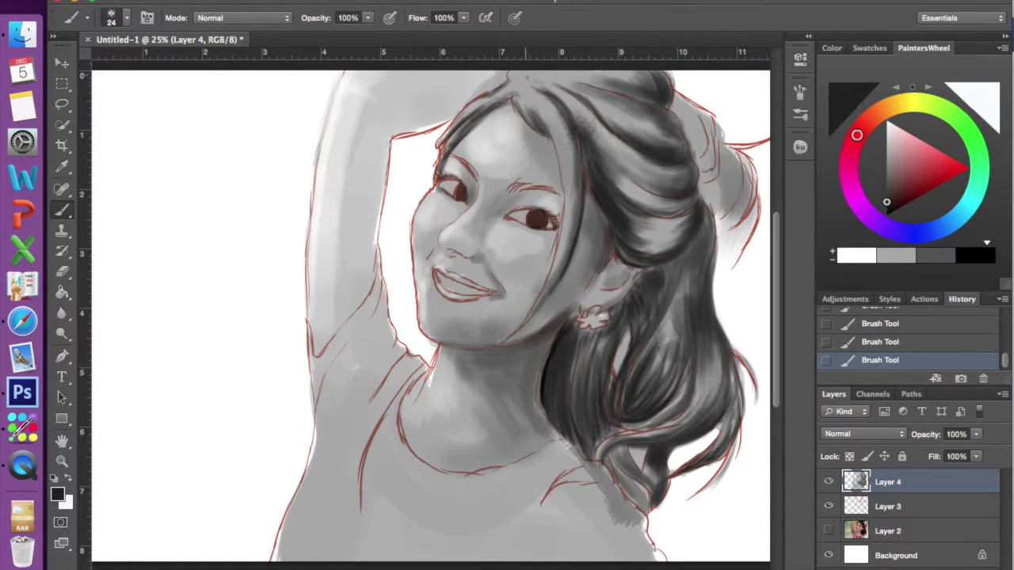
{"action": "left_click_drag", "start_coordinate": [555, 111], "coordinate": [570, 237]}
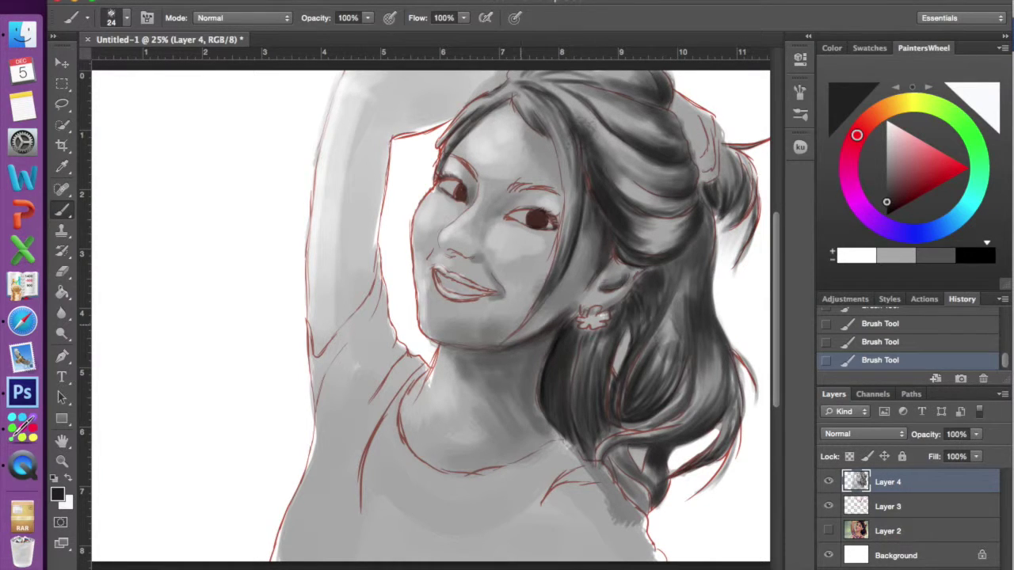
{"action": "left_click", "coordinate": [574, 235], "text": "alt"}
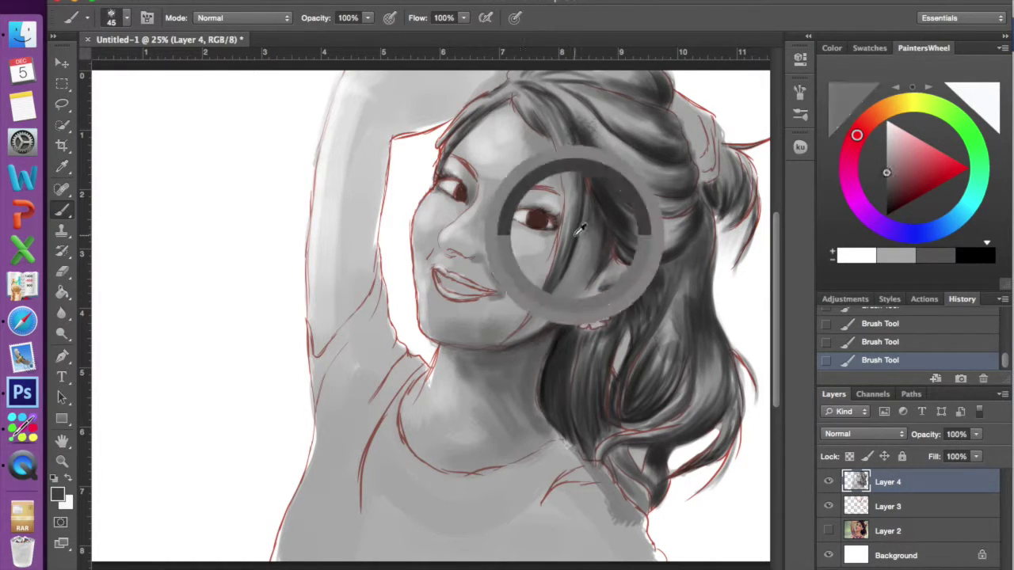
- At 50% zoom with a smaller brush, shade the lips and under the lower lip
{"action": "key", "text": "x"}
{"action": "key", "text": "x"}
{"action": "key", "text": "x"}
{"action": "key", "text": "super+plus"}
{"action": "key", "text": "super+plus"}
{"action": "key", "text": "x"}
{"action": "key", "text": "bracketleft"}
{"action": "key", "text": "bracketleft"}
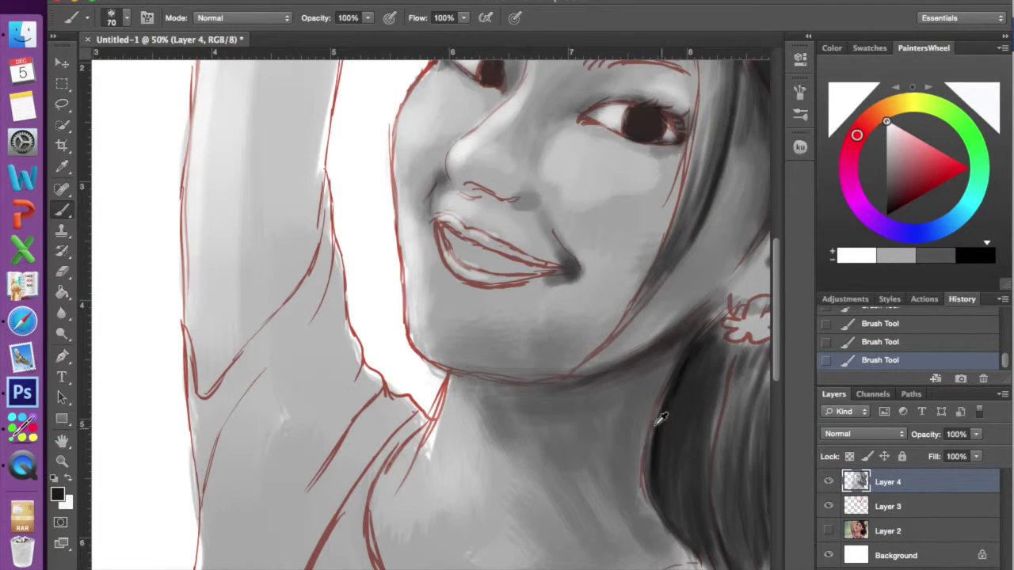
{"action": "left_click_drag", "start_coordinate": [530, 275], "coordinate": [459, 285]}
{"action": "mouse_move", "coordinate": [436, 226]}
{"action": "left_mouse_down"}
{"action": "mouse_move", "coordinate": [474, 287]}
{"action": "mouse_move", "coordinate": [562, 273]}
{"action": "left_mouse_up"}
{"action": "left_click_drag", "start_coordinate": [436, 226], "coordinate": [562, 262]}
{"action": "key", "text": "bracketleft"}
{"action": "key", "text": "x"}
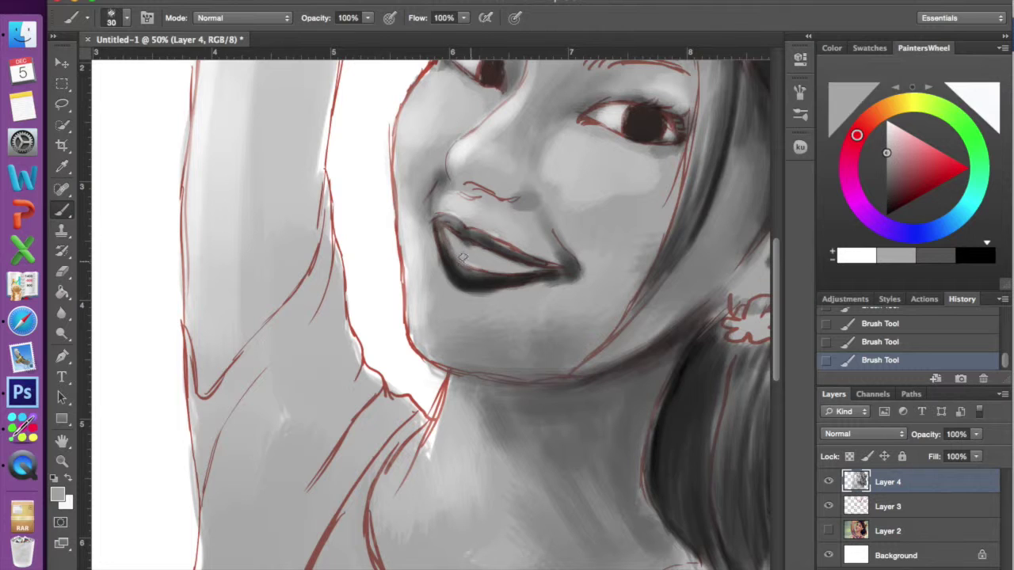
{"action": "key", "text": "x"}
{"action": "key", "text": "x"}
{"action": "key", "text": "x"}
{"action": "key", "text": "x"}
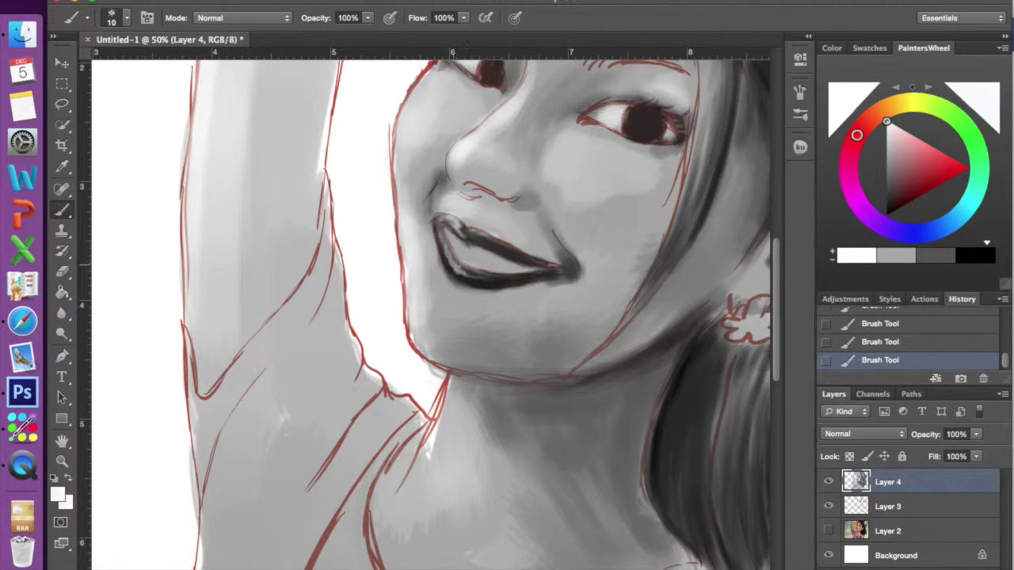
- At a 50 px brush, paint shadow strokes on the chest, neck and lower right shirt
{"action": "key", "text": "super+minus"}
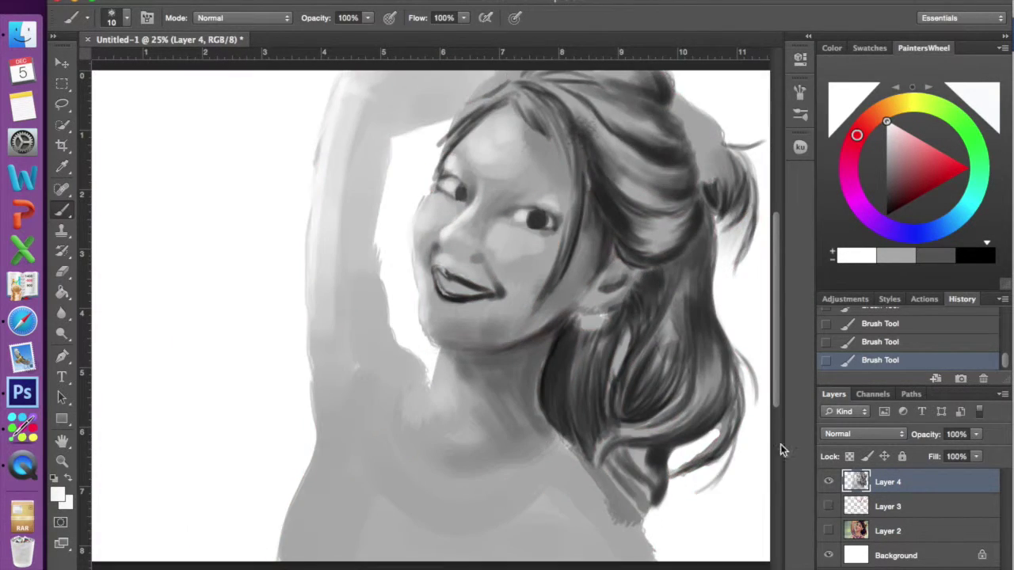
{"action": "key", "text": "bracketright"}
{"action": "key", "text": "bracketright"}
{"action": "key", "text": "bracketright"}
{"action": "key", "text": "x"}
{"action": "key", "text": "x"}
{"action": "key", "text": "x"}
{"action": "left_click_drag", "start_coordinate": [348, 238], "coordinate": [285, 364]}
{"action": "left_click_drag", "start_coordinate": [373, 309], "coordinate": [301, 373]}
{"action": "left_click_drag", "start_coordinate": [364, 261], "coordinate": [269, 515]}
{"action": "scroll", "coordinate": [396, 316], "scroll_direction": "down", "scroll_amount": 3}
{"action": "left_click_drag", "start_coordinate": [428, 285], "coordinate": [393, 269]}
{"action": "left_click_drag", "start_coordinate": [384, 349], "coordinate": [352, 499]}
{"action": "left_click_drag", "start_coordinate": [618, 428], "coordinate": [554, 503]}
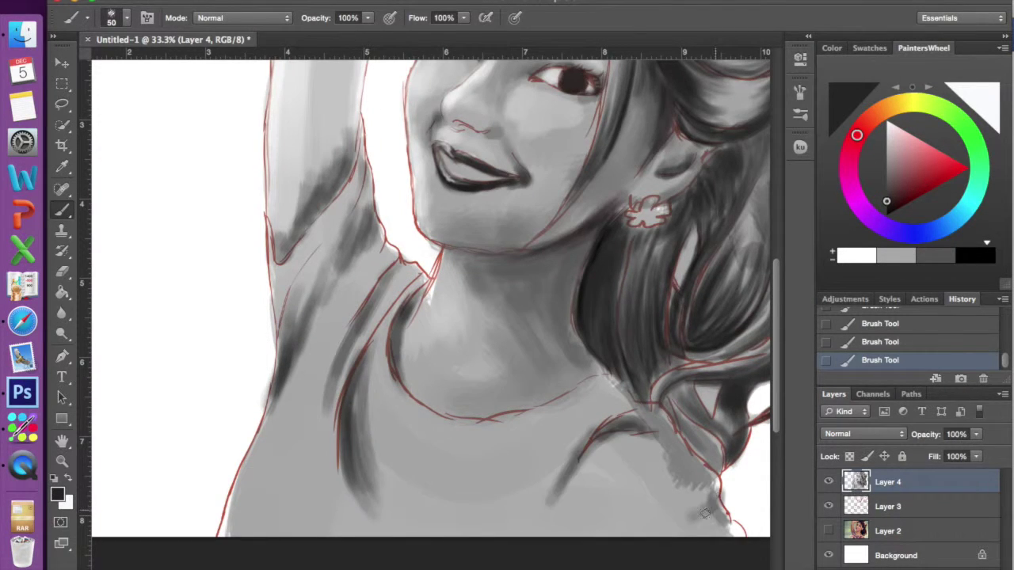
{"action": "left_click_drag", "start_coordinate": [721, 487], "coordinate": [674, 531]}
{"action": "left_click_drag", "start_coordinate": [467, 285], "coordinate": [400, 411]}
- Add lighter grey tone across the chest and light touches on the raised arm with a 100 px brush
{"action": "left_click", "coordinate": [469, 290], "text": "alt"}
{"action": "left_click_drag", "start_coordinate": [594, 424], "coordinate": [455, 495]}
{"action": "left_click_drag", "start_coordinate": [646, 404], "coordinate": [471, 491]}
{"action": "key", "text": "super+minus"}
{"action": "key", "text": "super+minus"}
{"action": "key", "text": "bracketright"}
{"action": "key", "text": "bracketright"}
{"action": "key", "text": "bracketright"}
{"action": "key", "text": "bracketleft"}
{"action": "key", "text": "bracketleft"}
{"action": "key", "text": "bracketleft"}
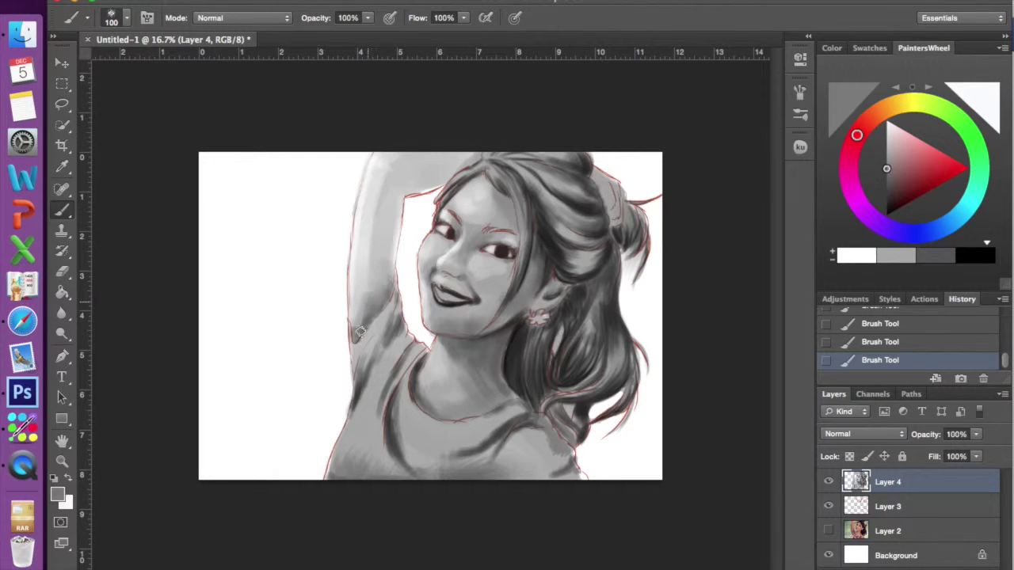
{"action": "left_click_drag", "start_coordinate": [373, 317], "coordinate": [427, 170]}
- Lighten the lower-left outline and brush darker grey shading onto the cheek
{"action": "left_click", "coordinate": [306, 279], "text": "alt"}
{"action": "left_click_drag", "start_coordinate": [337, 433], "coordinate": [328, 475]}
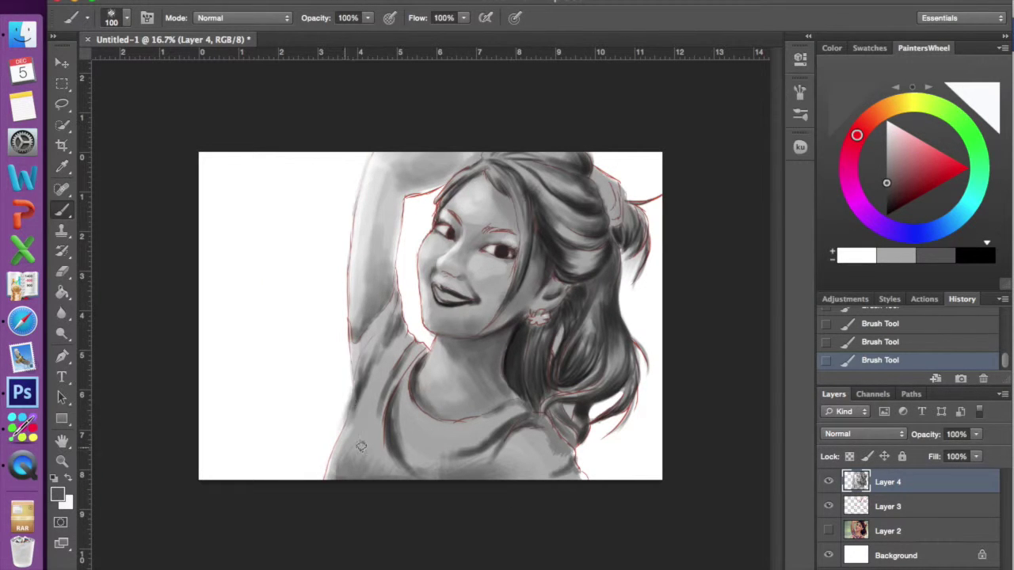
{"action": "left_click", "coordinate": [486, 281], "text": "alt"}
{"action": "left_click", "coordinate": [476, 305], "text": "alt"}
{"action": "left_click_drag", "start_coordinate": [473, 301], "coordinate": [503, 321]}
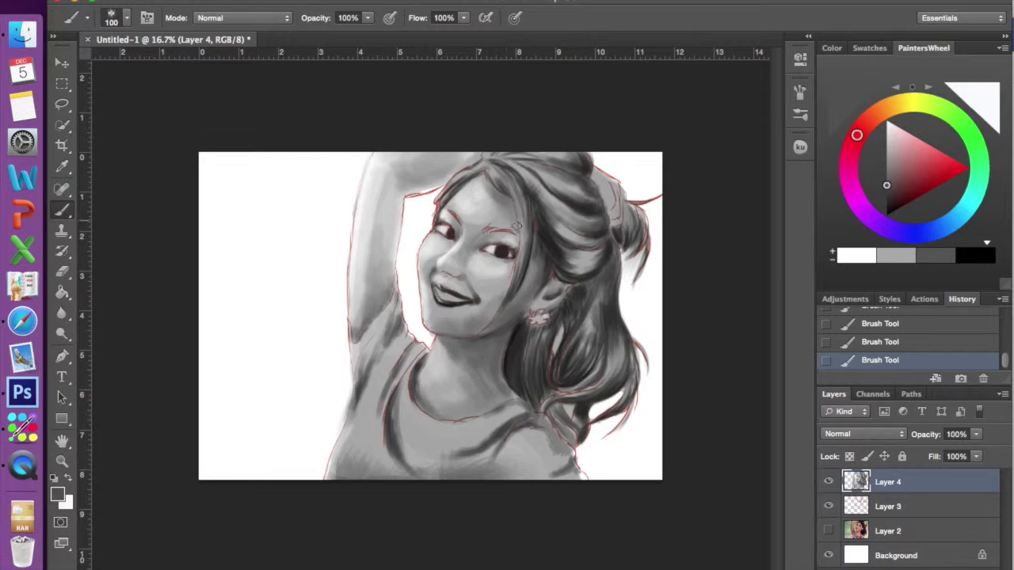
{"action": "key", "text": "ctrl+plus"}
{"action": "key", "text": "bracketleft"}
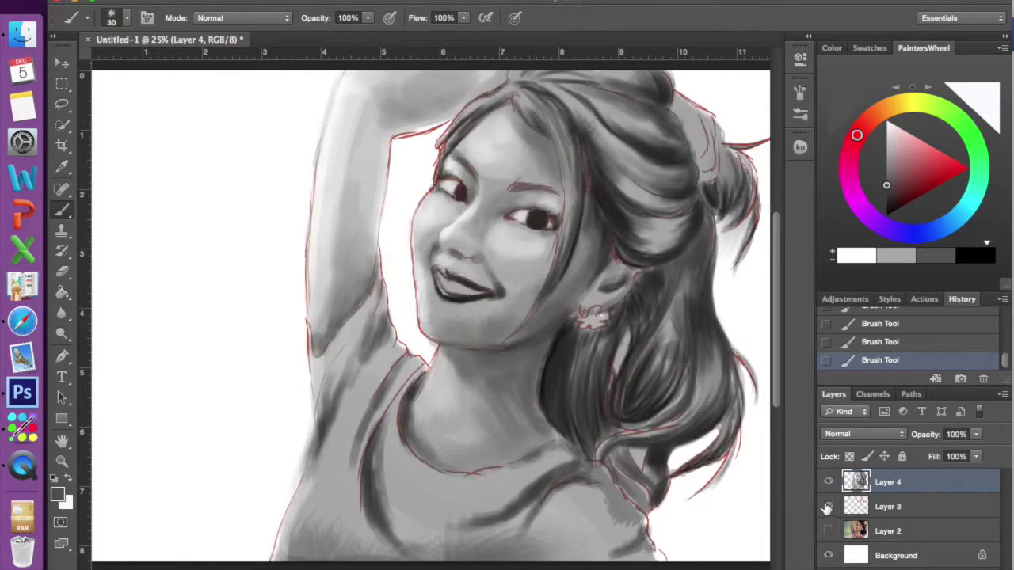
- Hide the red line sketch layer and darken the hair at the top right
{"action": "scroll", "coordinate": [377, 270], "scroll_direction": "up", "scroll_amount": 3}
{"action": "key", "text": "ctrl+z"}
{"action": "left_click_drag", "start_coordinate": [691, 174], "coordinate": [705, 214]}
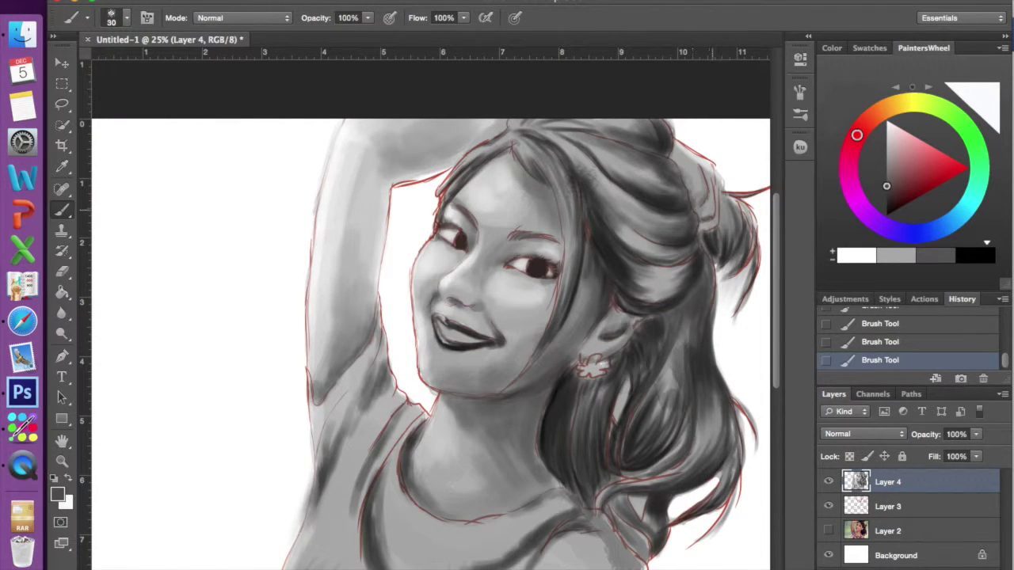
{"action": "left_click", "coordinate": [828, 506]}
{"action": "left_click_drag", "start_coordinate": [713, 168], "coordinate": [717, 230]}
{"action": "left_click", "coordinate": [669, 147], "text": "alt"}
{"action": "left_click_drag", "start_coordinate": [672, 150], "coordinate": [708, 281]}
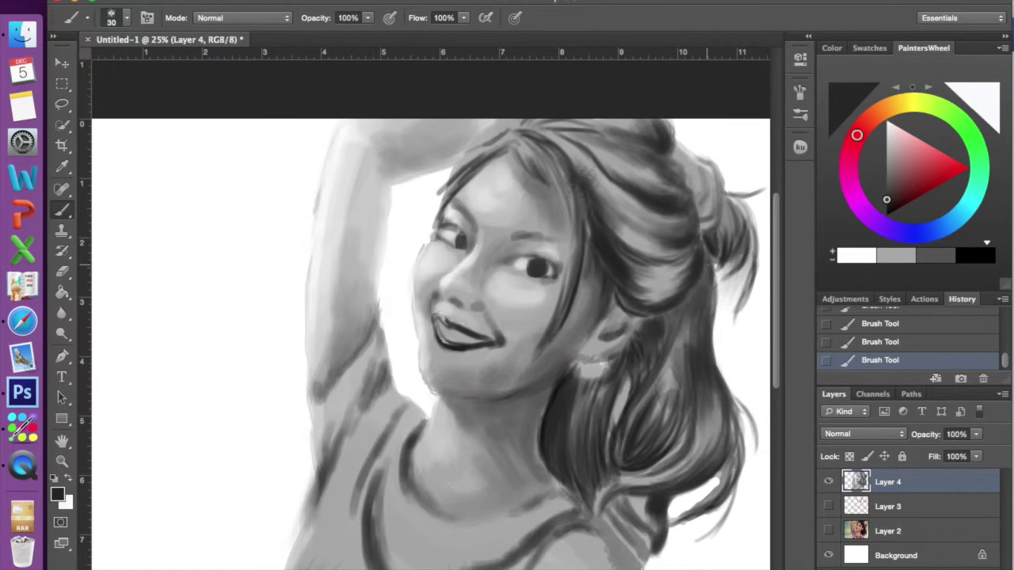
- Erase stray grey strokes along the arm edge, keeping the latest eraser step
{"action": "left_click", "coordinate": [319, 201], "text": "alt"}
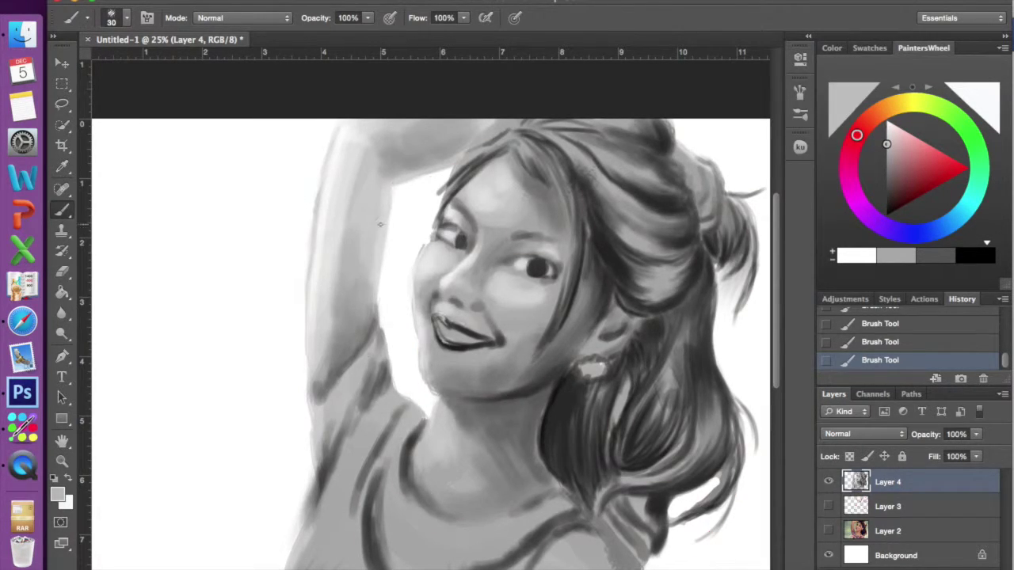
{"action": "key", "text": "e"}
{"action": "left_click_drag", "start_coordinate": [315, 463], "coordinate": [304, 499]}
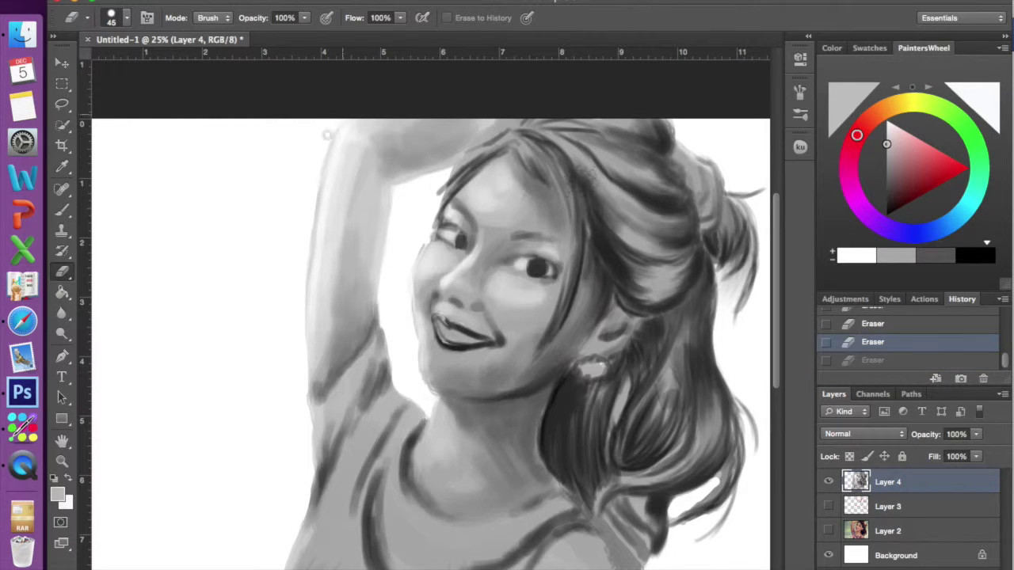
{"action": "key", "text": "ctrl+alt+z"}
{"action": "key", "text": "ctrl+alt+z"}
{"action": "left_click", "coordinate": [833, 358]}
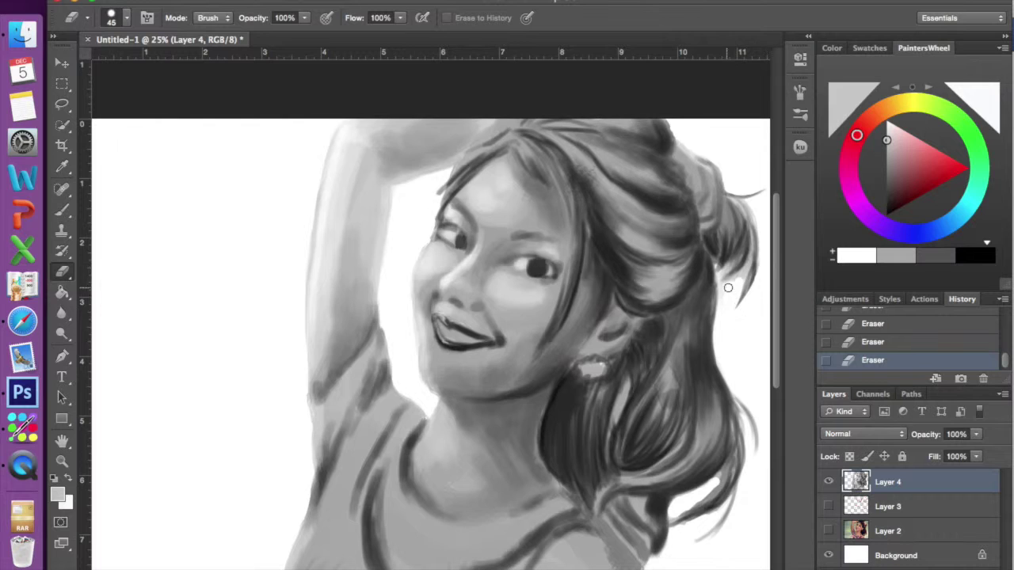
- Paint a dark stroke along the hair edge and darken the jawline in black
{"action": "key", "text": "d"}
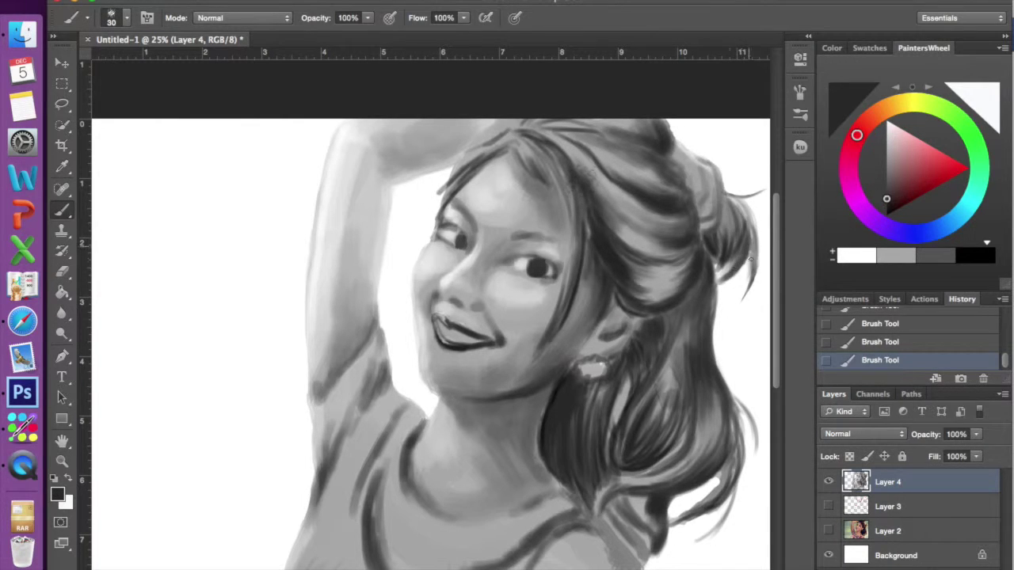
{"action": "key", "text": "b"}
{"action": "left_click_drag", "start_coordinate": [712, 483], "coordinate": [679, 514]}
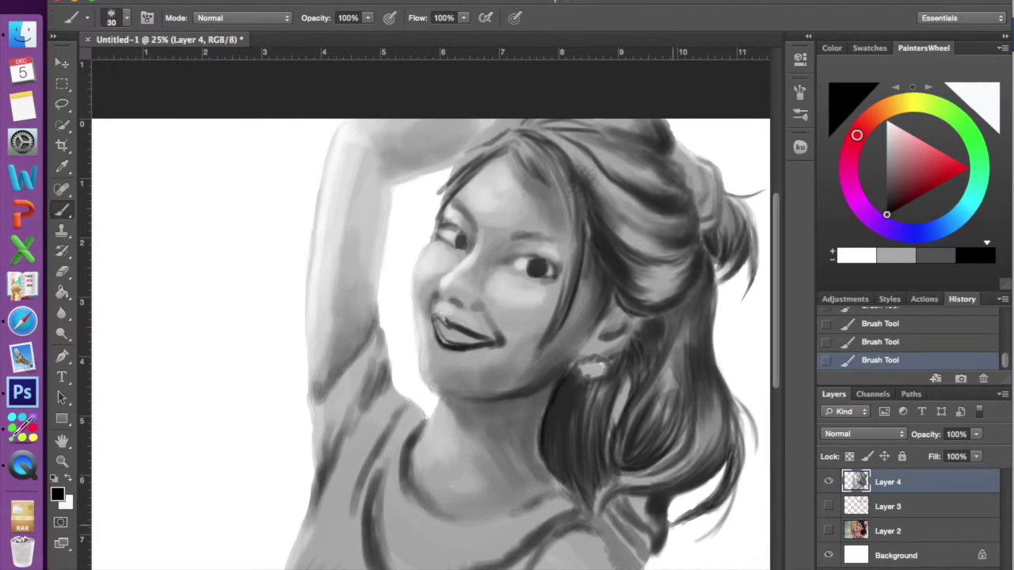
{"action": "key", "text": "e"}
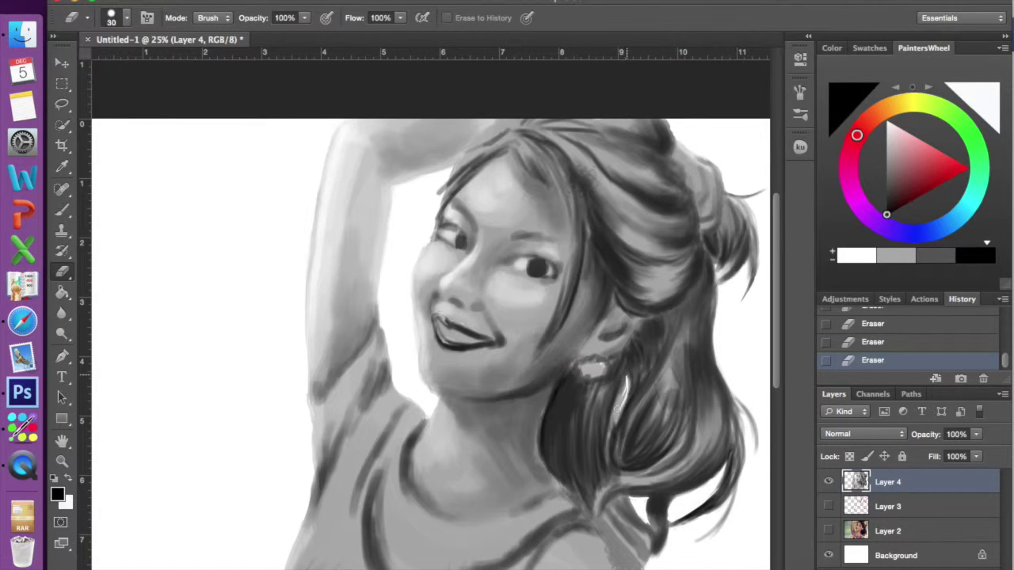
{"action": "key", "text": "b"}
{"action": "key", "text": "ctrl+alt+z"}
{"action": "key", "text": "x"}
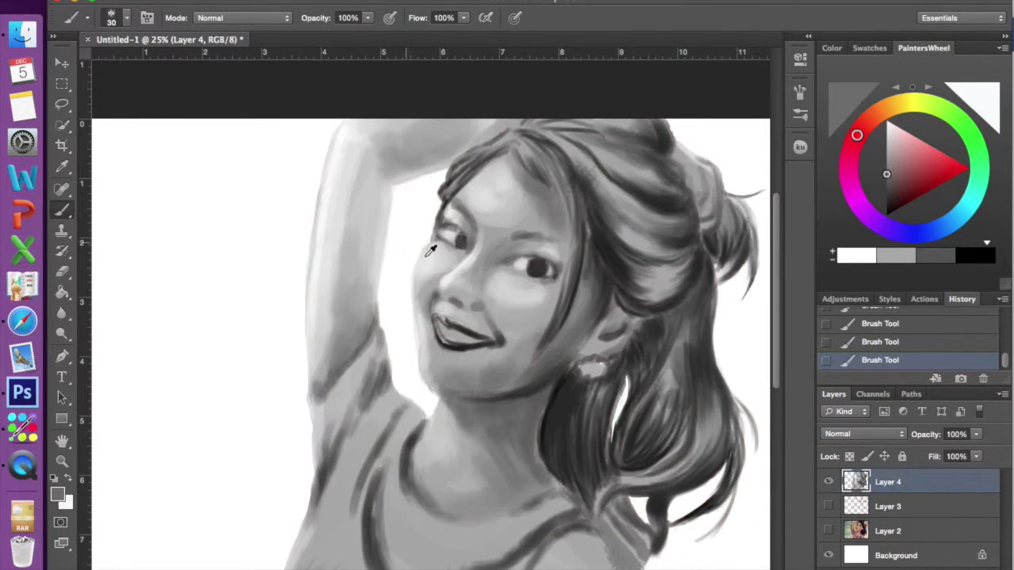
{"action": "key", "text": "x"}
{"action": "left_click_drag", "start_coordinate": [460, 402], "coordinate": [541, 370]}
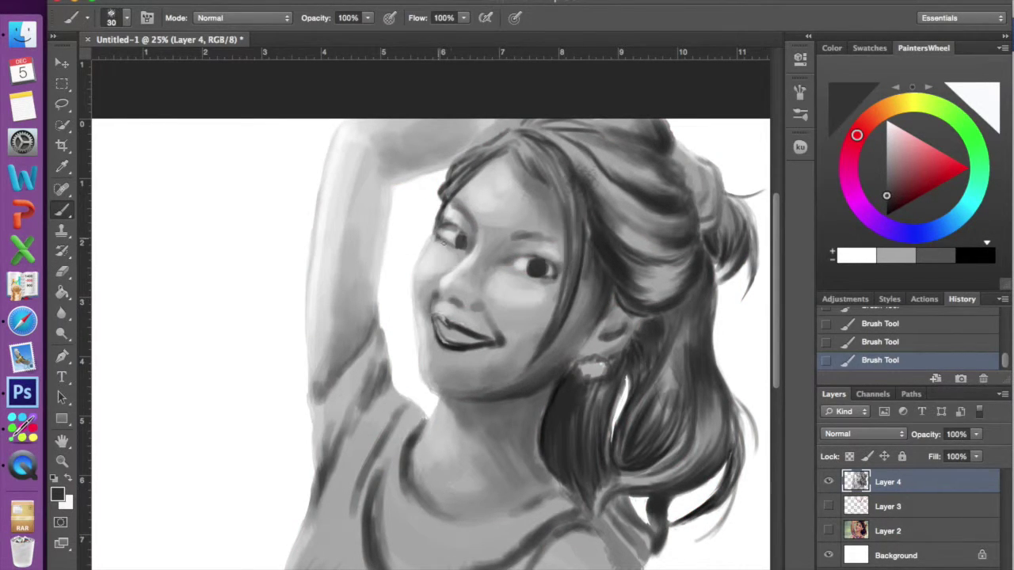
- Darken around the eye, add light hair strands, and reshape the face with Liquify
{"action": "key", "text": "x"}
{"action": "key", "text": "x"}
{"action": "key", "text": "x"}
{"action": "key", "text": "x"}
{"action": "key", "text": "x"}
{"action": "left_click_drag", "start_coordinate": [547, 264], "coordinate": [525, 266]}
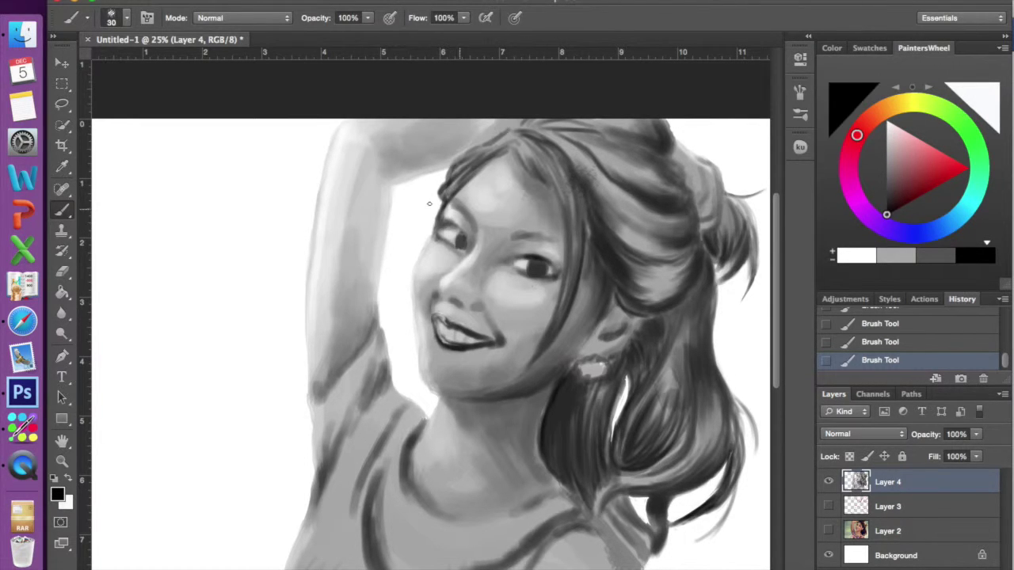
{"action": "left_click", "coordinate": [565, 378], "text": "alt"}
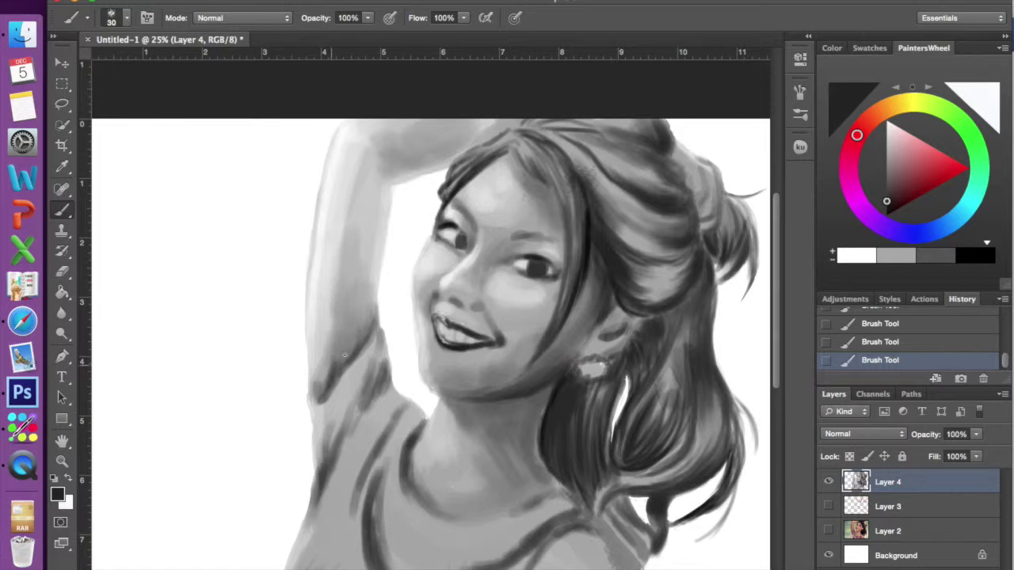
{"action": "key", "text": "x"}
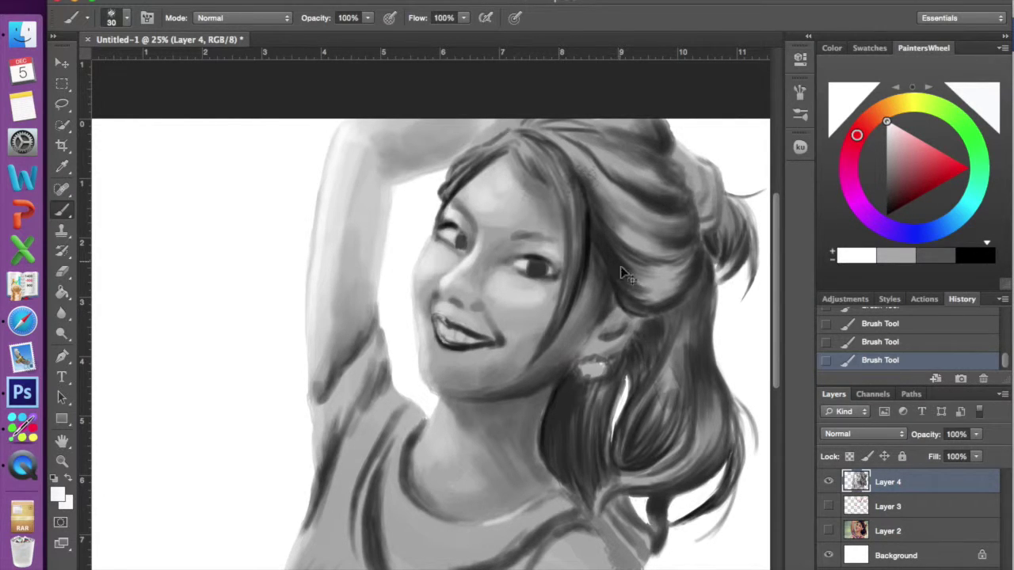
{"action": "key", "text": "x"}
{"action": "key", "text": "x"}
{"action": "key", "text": "x"}
{"action": "key", "text": "x"}
{"action": "left_click_drag", "start_coordinate": [567, 206], "coordinate": [560, 301]}
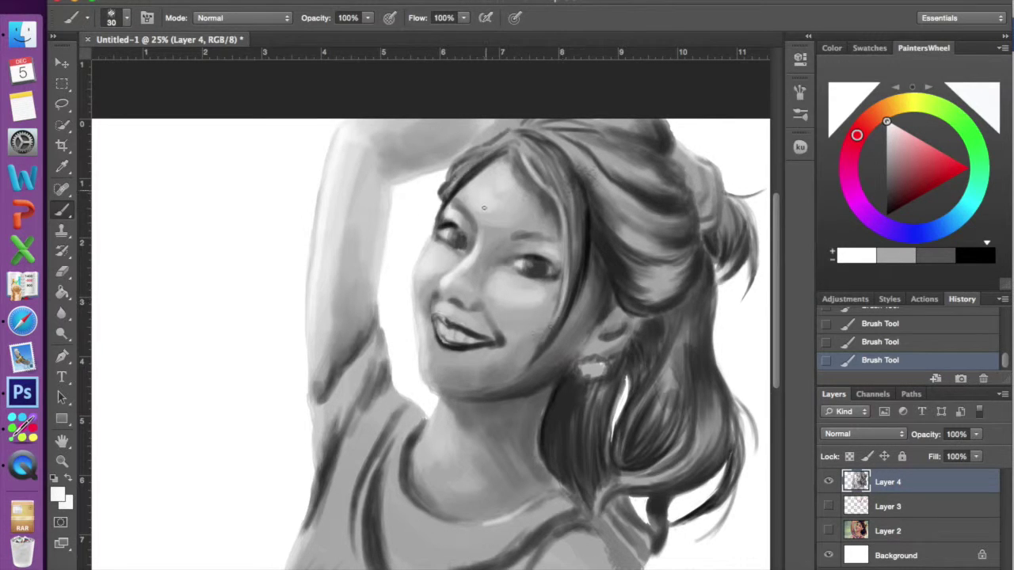
{"action": "key", "text": "super+shift+x"}
{"action": "key", "text": "Return"}
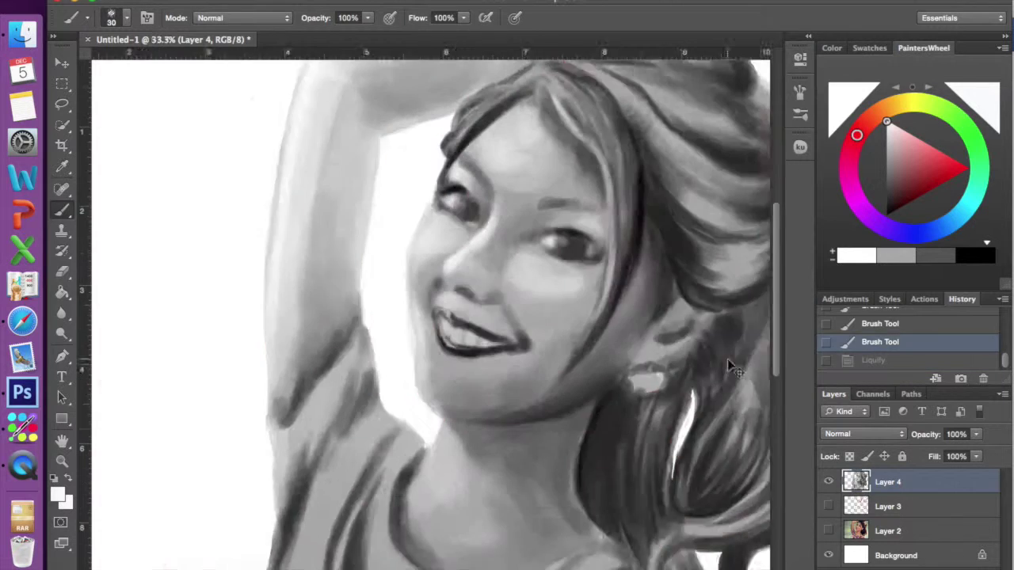
- Add Layer 5 in Overlay mode and paint orange over the face, neck and arm
{"action": "key", "text": "super+shift+alt+n"}
{"action": "left_click", "coordinate": [863, 434]}
{"action": "left_click", "coordinate": [848, 502]}
{"action": "left_click", "coordinate": [885, 108]}
{"action": "mouse_move", "coordinate": [491, 182]}
{"action": "left_mouse_down"}
{"action": "mouse_move", "coordinate": [440, 255]}
{"action": "mouse_move", "coordinate": [515, 174]}
{"action": "left_mouse_up"}
{"action": "left_click_drag", "start_coordinate": [475, 238], "coordinate": [426, 214]}
{"action": "left_click_drag", "start_coordinate": [476, 316], "coordinate": [602, 277]}
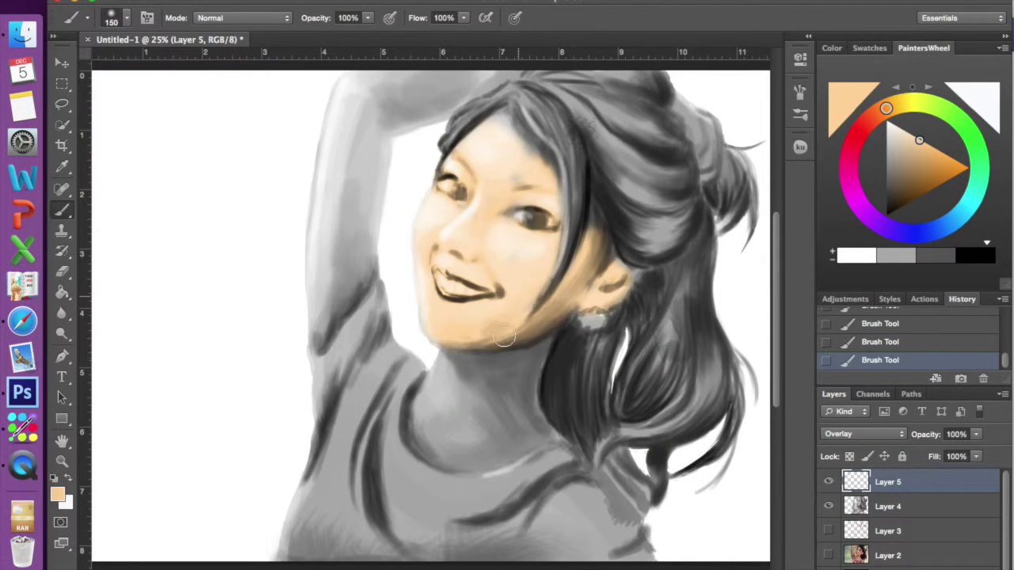
{"action": "left_click_drag", "start_coordinate": [428, 428], "coordinate": [494, 393]}
{"action": "mouse_move", "coordinate": [357, 332]}
{"action": "left_mouse_down"}
{"action": "mouse_move", "coordinate": [372, 79]}
{"action": "mouse_move", "coordinate": [712, 159]}
{"action": "left_mouse_up"}
- Change Layer 5's blending mode, then prepare a light peach brush at 28% opacity on Layer 4
{"action": "left_click", "coordinate": [863, 434]}
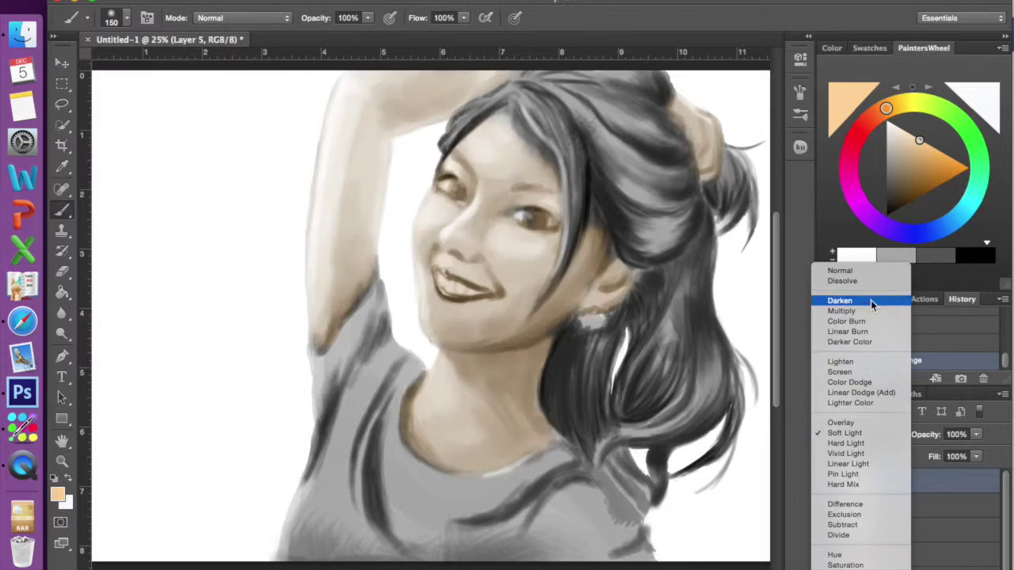
{"action": "left_click", "coordinate": [837, 510]}
{"action": "left_click", "coordinate": [887, 507]}
{"action": "left_click", "coordinate": [491, 344], "text": "alt"}
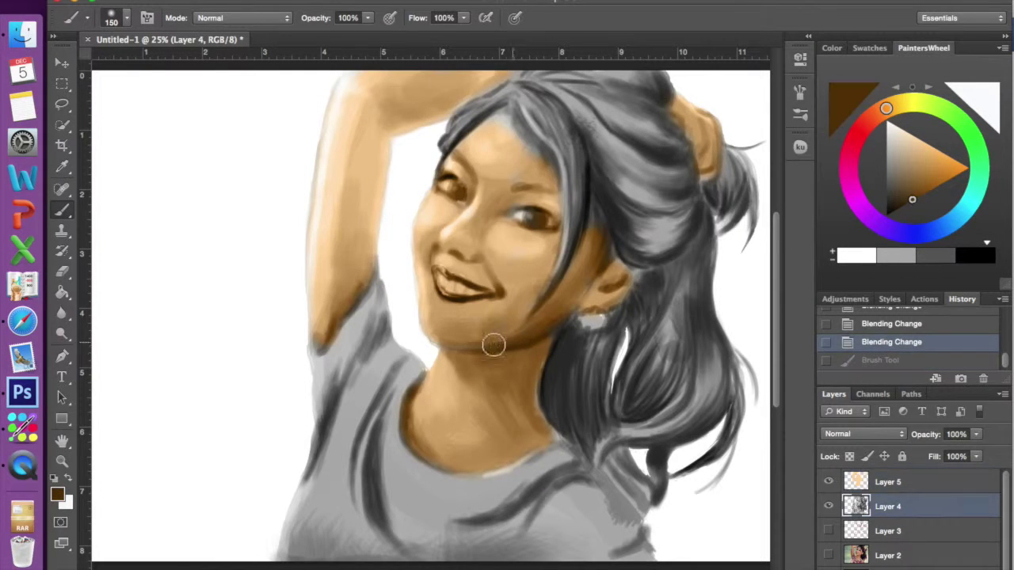
{"action": "key", "text": "ctrl+alt+z"}
{"action": "key", "text": "ctrl+alt+z"}
{"action": "left_click", "coordinate": [483, 336], "text": "alt"}
{"action": "key", "text": "2"}
{"action": "key", "text": "8"}
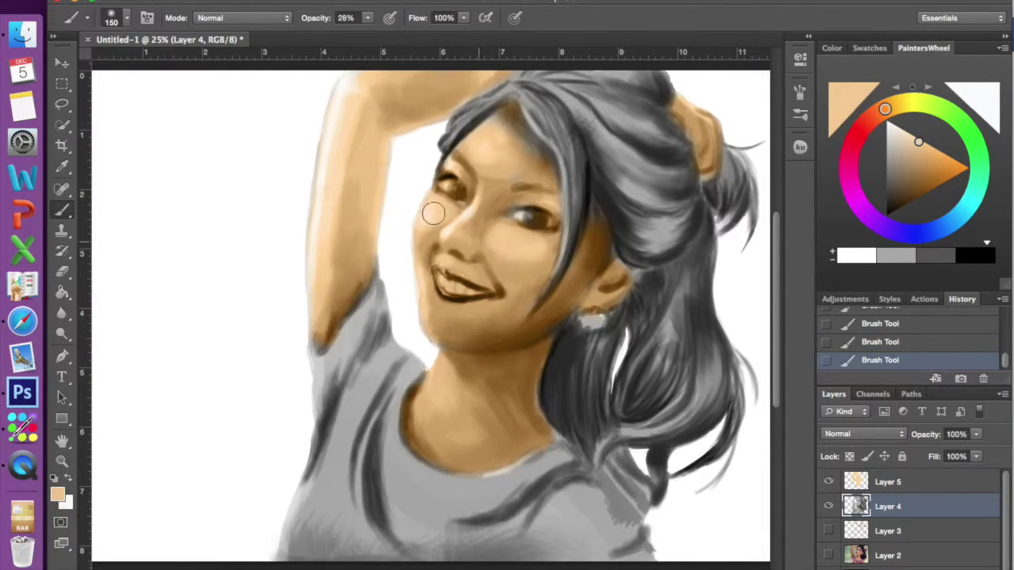
- Zoom in with a smaller brush, sample darker tan skin tones and edit the brush size
{"action": "key", "text": "ctrl+plus"}
{"action": "key", "text": "bracketleft"}
{"action": "key", "text": "bracketleft"}
{"action": "key", "text": "bracketleft"}
{"action": "left_click", "coordinate": [428, 317], "text": "alt"}
{"action": "left_click", "coordinate": [476, 335], "text": "alt"}
{"action": "left_click", "coordinate": [608, 279], "text": "alt"}
{"action": "right_click", "coordinate": [498, 127]}
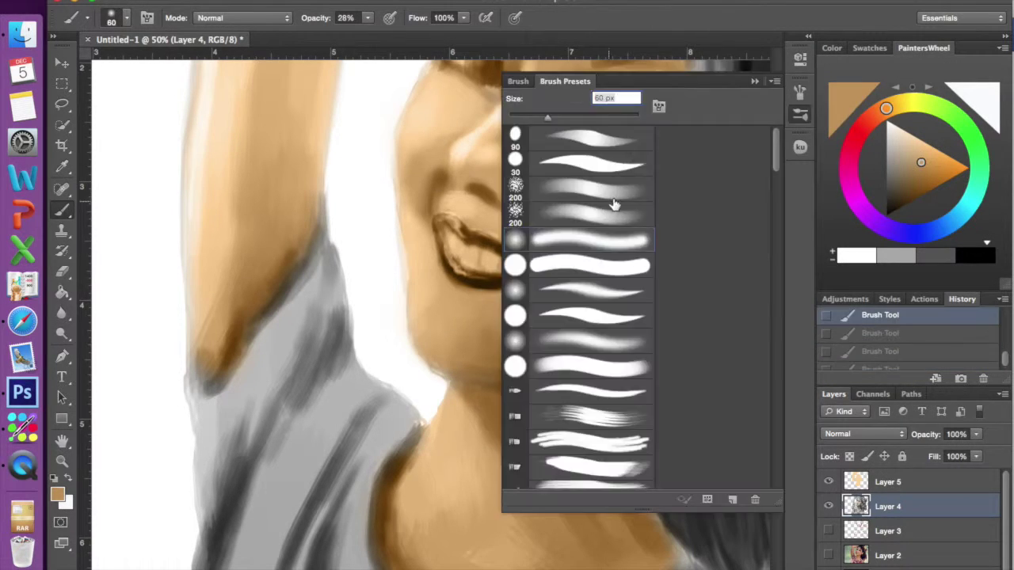
{"action": "double_click", "coordinate": [643, 156]}
- Blend sampled tan skin tones across the face at 100% brush opacity
{"action": "key", "text": "x"}
{"action": "key", "text": "bracketleft"}
{"action": "key", "text": "bracketleft"}
{"action": "scroll", "coordinate": [446, 145], "scroll_direction": "up", "scroll_amount": 3}
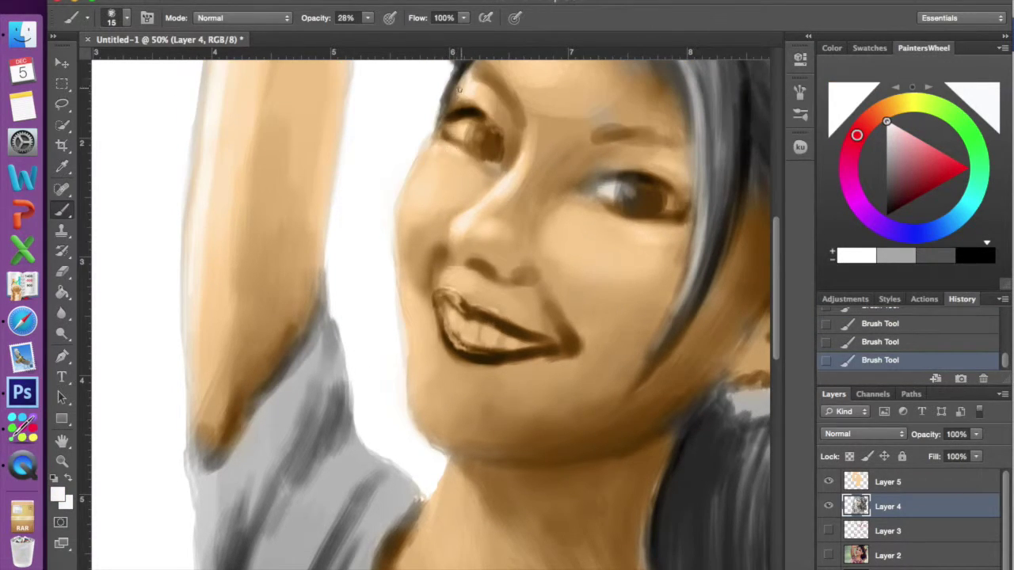
{"action": "left_click", "coordinate": [446, 253], "text": "alt"}
{"action": "left_click", "coordinate": [421, 208], "text": "alt"}
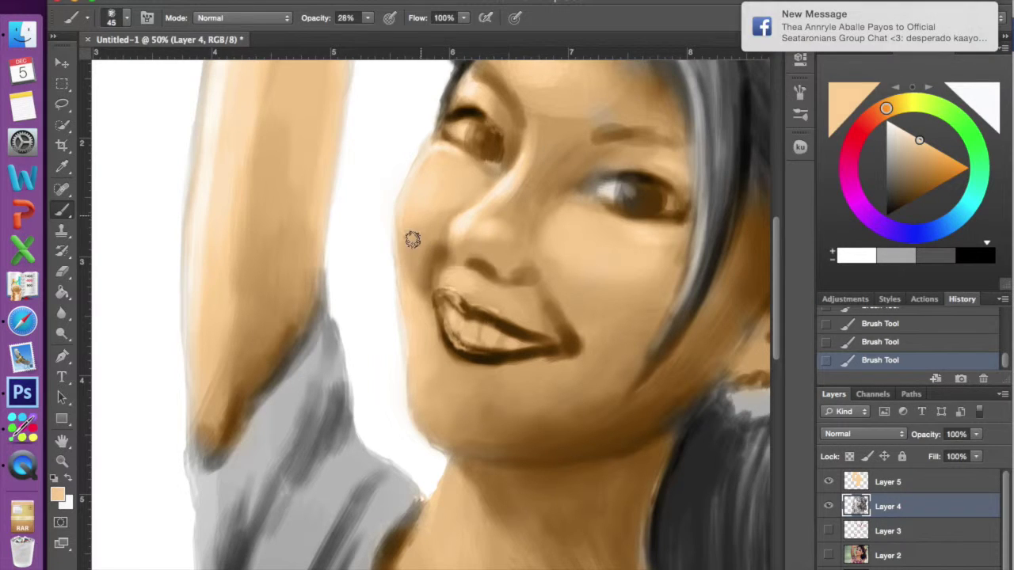
{"action": "left_click", "coordinate": [462, 203], "text": "alt"}
{"action": "key", "text": "bracketright"}
{"action": "key", "text": "bracketright"}
{"action": "key", "text": "bracketright"}
{"action": "key", "text": "0"}
{"action": "left_click_drag", "start_coordinate": [474, 180], "coordinate": [587, 272]}
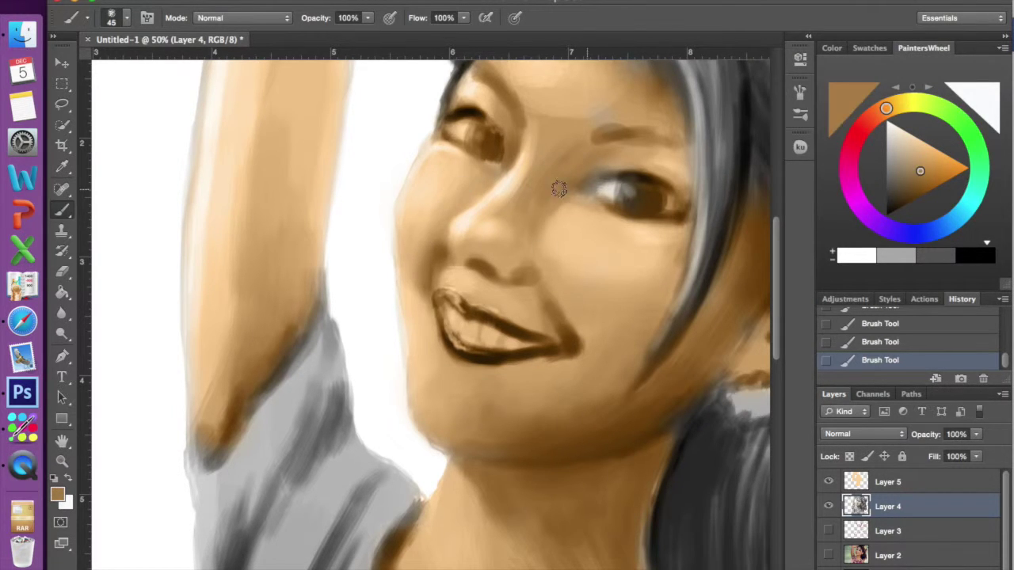
- Paint the shirt dark green on the colour layer, Layer 5
{"action": "scroll", "coordinate": [606, 222], "scroll_direction": "up", "scroll_amount": 2}
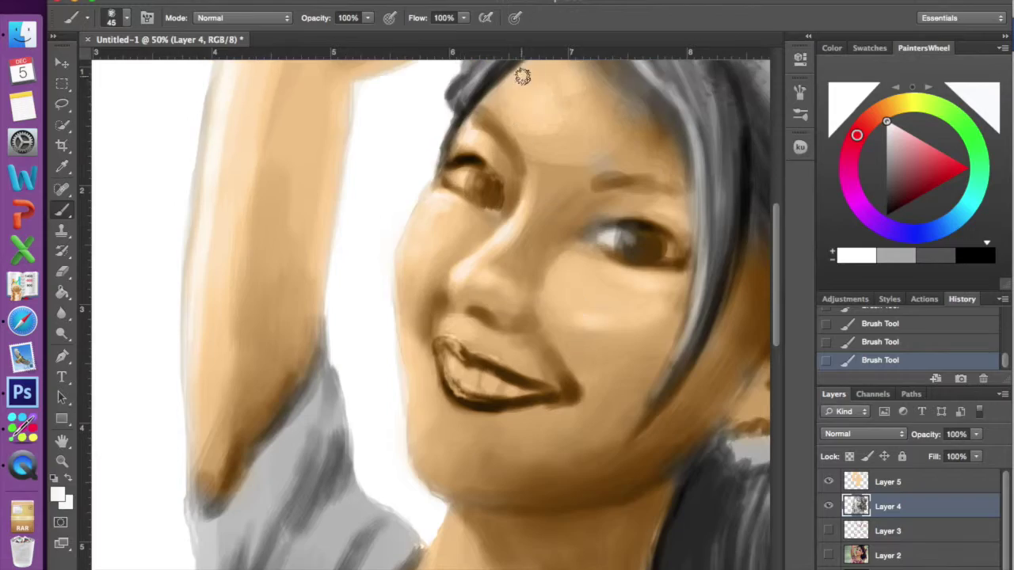
{"action": "left_click", "coordinate": [419, 450], "text": "alt"}
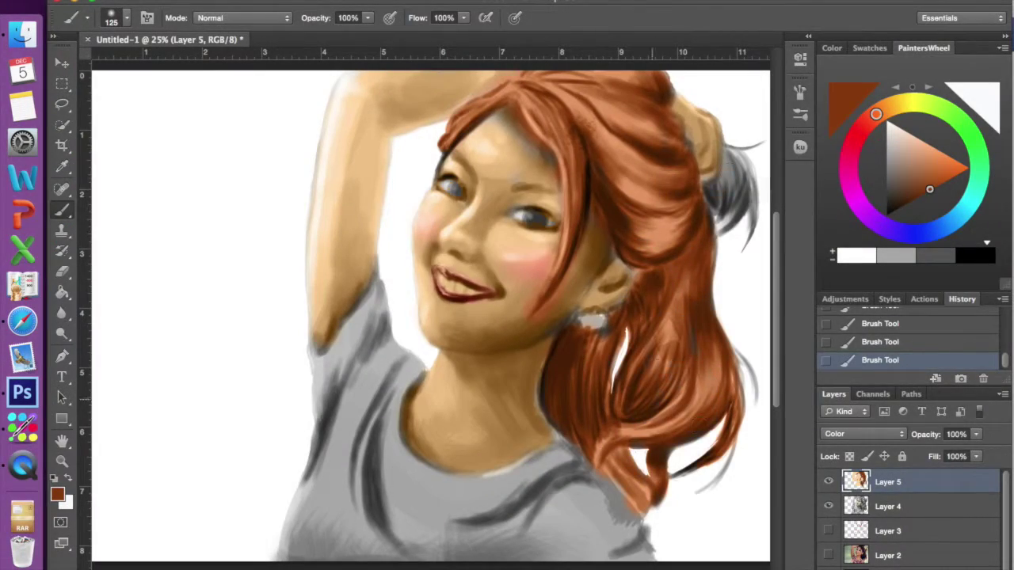
{"action": "left_click", "coordinate": [974, 141]}
{"action": "left_click", "coordinate": [902, 205]}
{"action": "left_click_drag", "start_coordinate": [372, 340], "coordinate": [372, 376]}
{"action": "left_click_drag", "start_coordinate": [349, 317], "coordinate": [377, 356]}
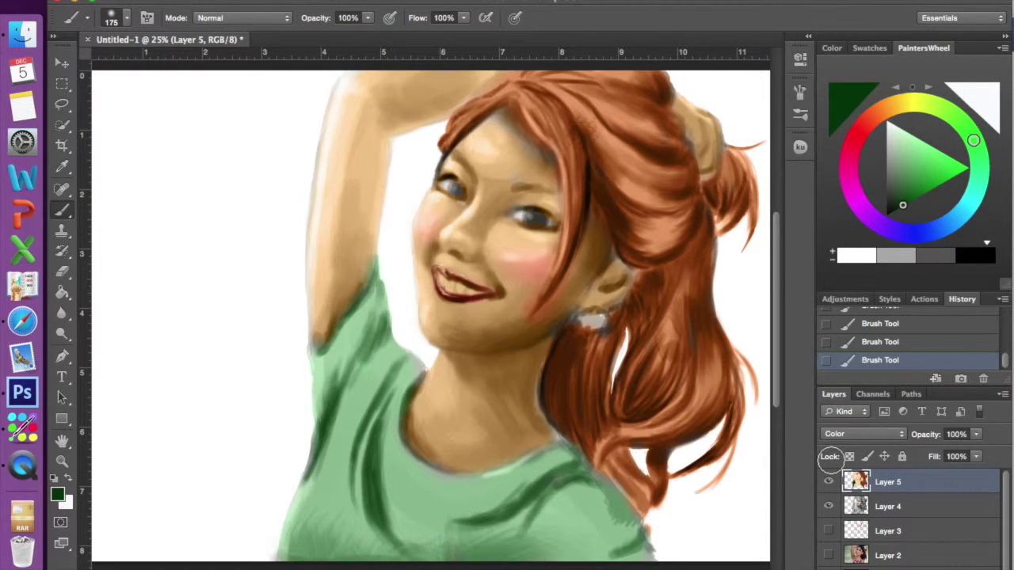
- Paint a pale skin tone over the forehead on Layer 4
{"action": "left_click", "coordinate": [887, 506]}
{"action": "left_click", "coordinate": [590, 124], "text": "alt"}
{"action": "left_click", "coordinate": [517, 126], "text": "alt"}
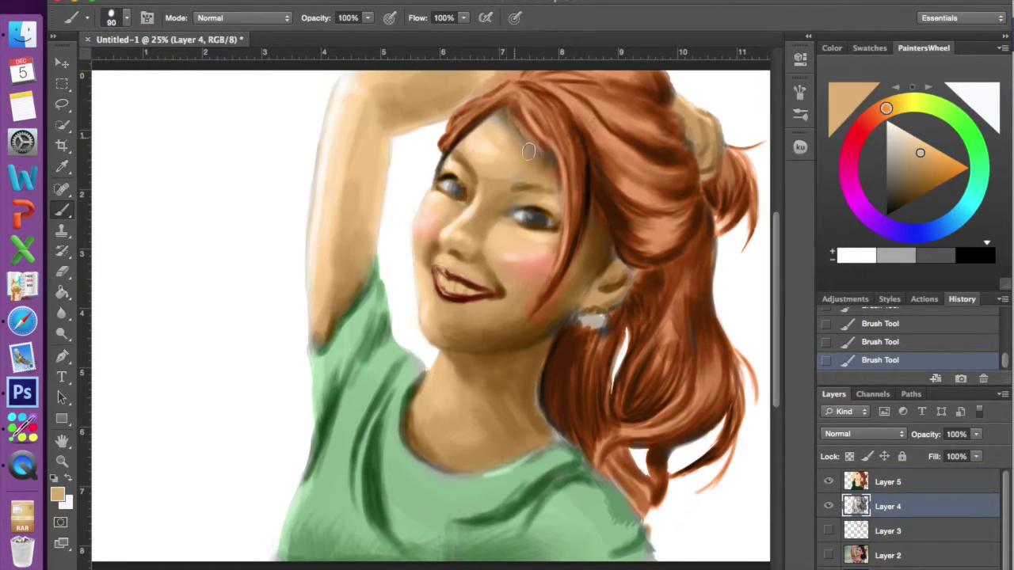
{"action": "key", "text": "alt+bracketright"}
{"action": "key", "text": "alt+bracketleft"}
{"action": "left_click_drag", "start_coordinate": [517, 125], "coordinate": [527, 159]}
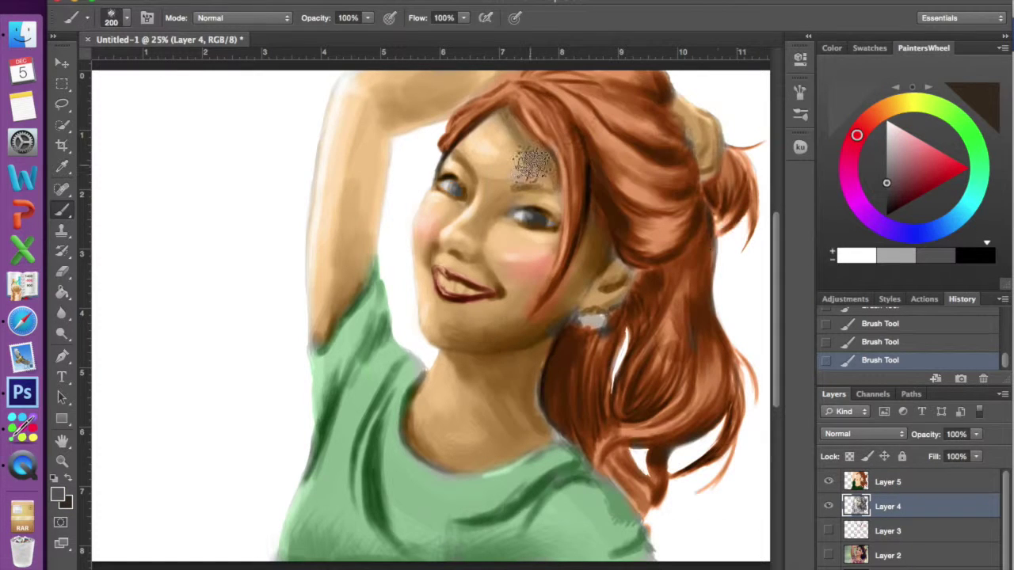
{"action": "left_click", "coordinate": [645, 253], "text": "alt"}
- Hide the colour layer and apply a Black & White adjustment
{"action": "left_click", "coordinate": [828, 506], "text": "alt"}
{"action": "left_click", "coordinate": [198, 4]}
{"action": "left_click", "coordinate": [395, 145]}
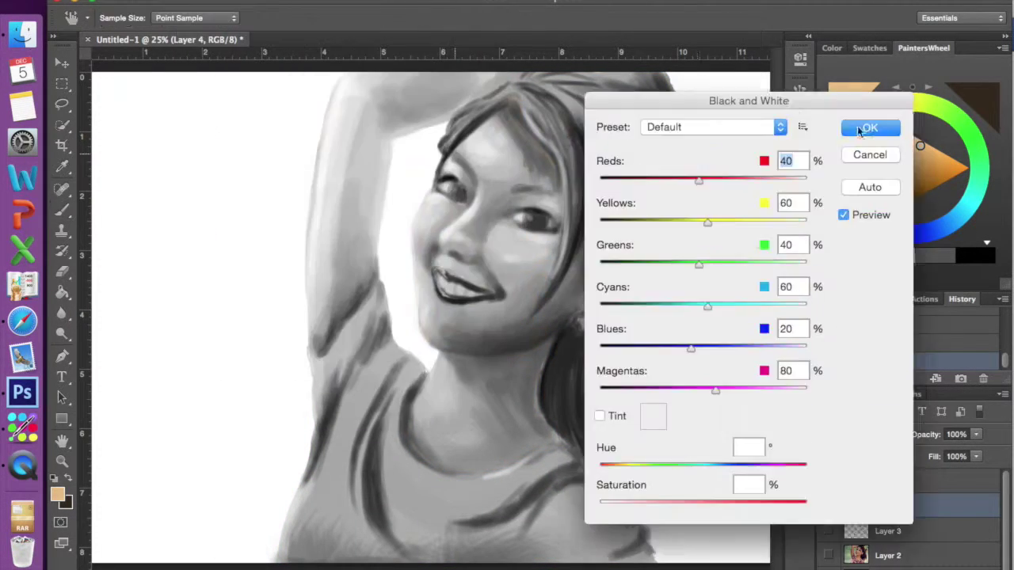
- Confirm the Black & White conversion and brighten the forehead with a 46% opacity brush
{"action": "left_click", "coordinate": [862, 129]}
{"action": "left_click_drag", "start_coordinate": [510, 133], "coordinate": [523, 159]}
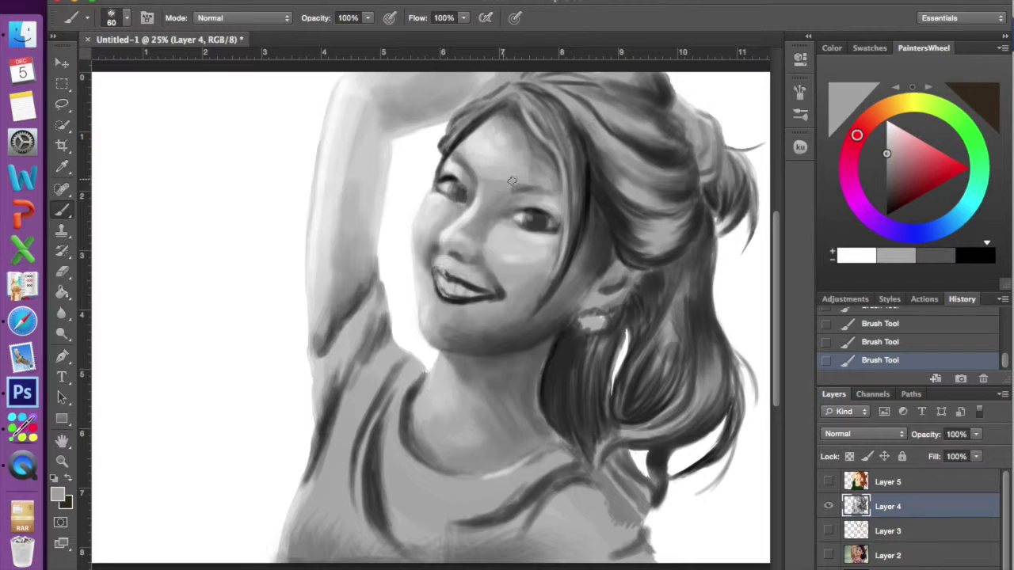
{"action": "right_click", "coordinate": [499, 76]}
{"action": "key", "text": "Escape"}
{"action": "key", "text": "4"}
{"action": "key", "text": "6"}
{"action": "key", "text": "bracketright"}
{"action": "key", "text": "bracketright"}
{"action": "key", "text": "bracketright"}
{"action": "left_click", "coordinate": [515, 136], "text": "alt"}
- Darken the shadow on the neck with a 250 px grey brush
{"action": "left_click", "coordinate": [528, 158], "text": "alt"}
{"action": "left_click", "coordinate": [510, 190], "text": "alt"}
{"action": "left_click", "coordinate": [460, 193], "text": "alt"}
{"action": "left_click", "coordinate": [460, 312], "text": "alt"}
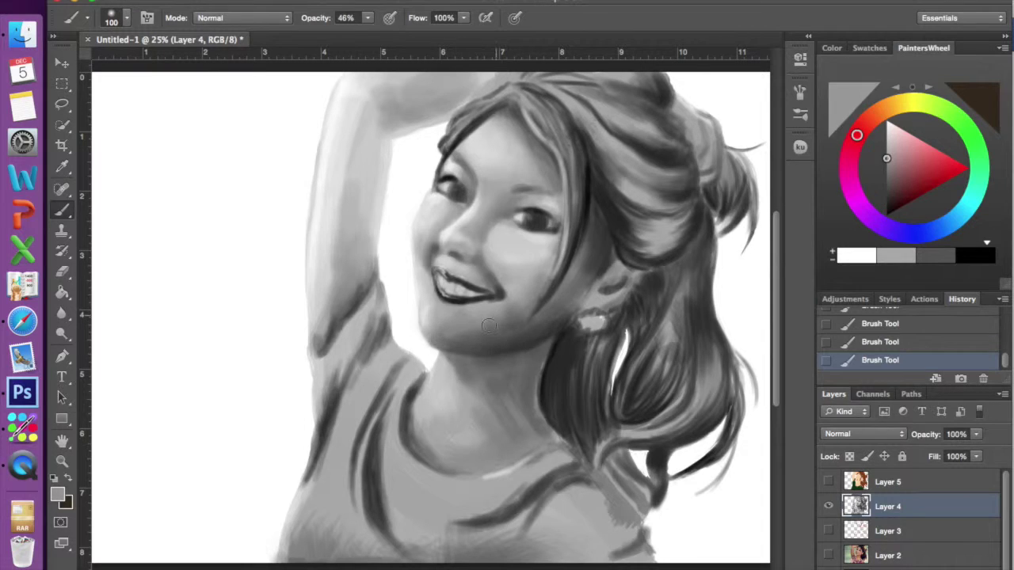
{"action": "key", "text": "bracketright"}
{"action": "key", "text": "bracketright"}
{"action": "key", "text": "bracketright"}
{"action": "left_click", "coordinate": [542, 321], "text": "alt"}
{"action": "mouse_move", "coordinate": [534, 392]}
{"action": "left_mouse_down"}
{"action": "mouse_move", "coordinate": [481, 374]}
{"action": "mouse_move", "coordinate": [452, 446]}
{"action": "left_mouse_up"}
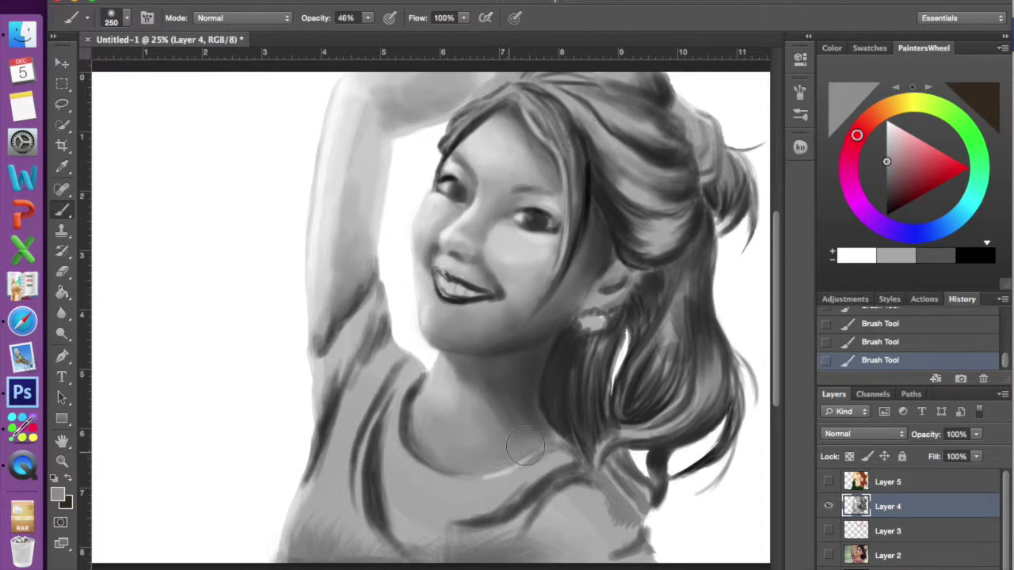
- Smooth and repaint the lower shirt with grey strokes
{"action": "left_click", "coordinate": [430, 208], "text": "alt"}
{"action": "left_click", "coordinate": [491, 236], "text": "alt"}
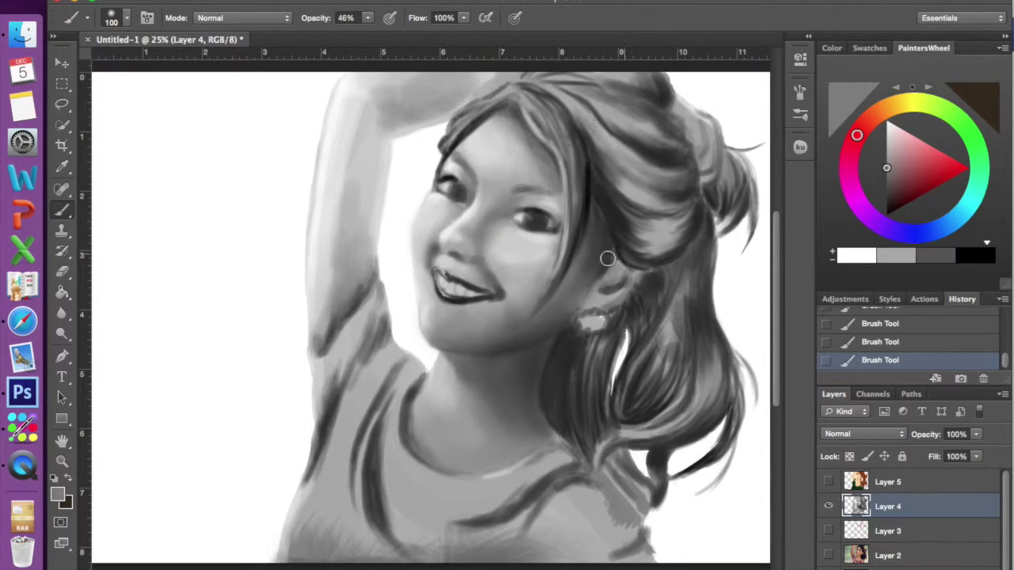
{"action": "left_click", "coordinate": [450, 155], "text": "alt"}
{"action": "key", "text": "bracketleft"}
{"action": "key", "text": "bracketleft"}
{"action": "key", "text": "bracketleft"}
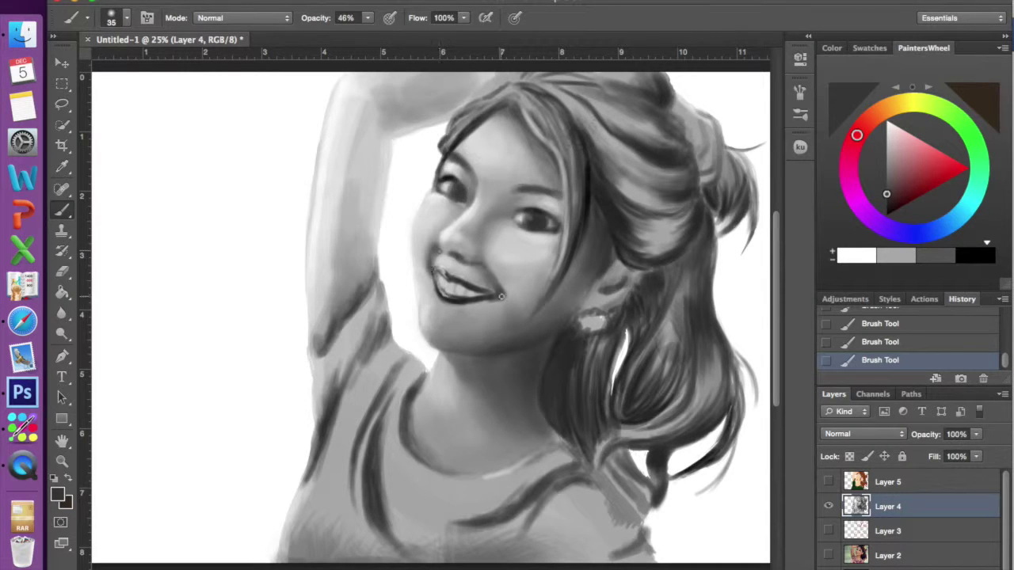
{"action": "left_click", "coordinate": [521, 225], "text": "alt"}
{"action": "left_click", "coordinate": [453, 190], "text": "alt"}
{"action": "left_click", "coordinate": [476, 287], "text": "alt"}
{"action": "key", "text": "bracketright"}
{"action": "key", "text": "bracketright"}
{"action": "key", "text": "bracketright"}
{"action": "left_click", "coordinate": [594, 344], "text": "alt"}
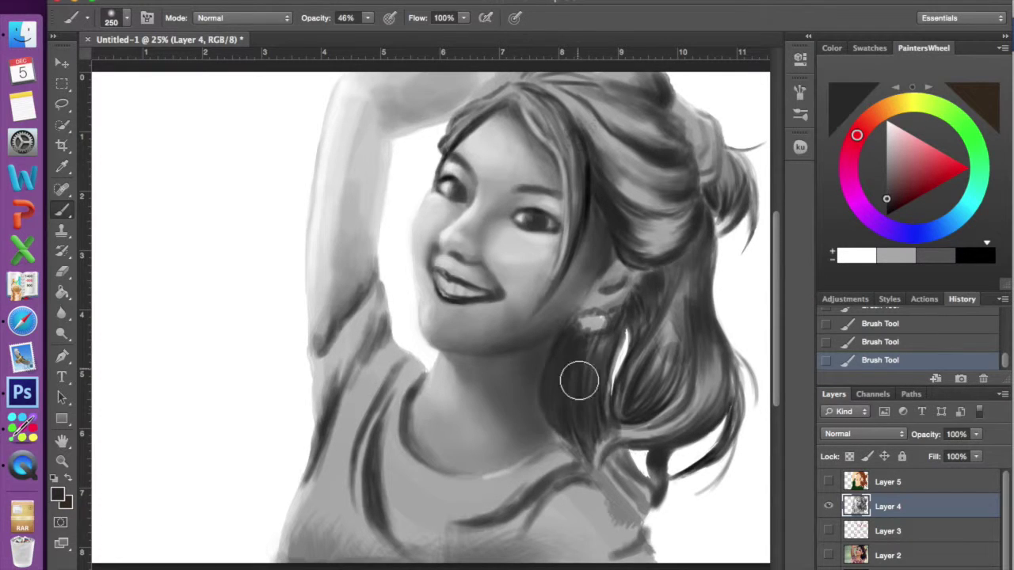
{"action": "left_click_drag", "start_coordinate": [384, 554], "coordinate": [335, 486]}
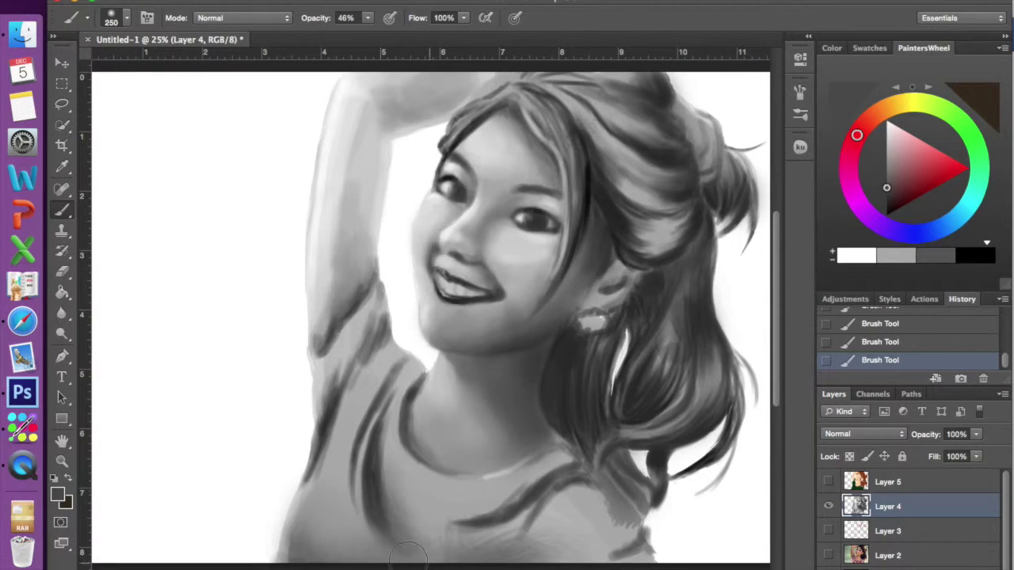
{"action": "left_click_drag", "start_coordinate": [372, 539], "coordinate": [605, 534]}
{"action": "left_click", "coordinate": [536, 473], "text": "alt"}
{"action": "left_click_drag", "start_coordinate": [536, 472], "coordinate": [602, 515]}
- Repaint the raised arm in grey and erase rough edges of the arm and shirt
{"action": "left_click", "coordinate": [611, 204], "text": "alt"}
{"action": "left_click", "coordinate": [351, 307], "text": "alt"}
{"action": "mouse_move", "coordinate": [341, 333]}
{"action": "left_mouse_down"}
{"action": "mouse_move", "coordinate": [390, 112]}
{"action": "mouse_move", "coordinate": [328, 249]}
{"action": "left_mouse_up"}
{"action": "left_click", "coordinate": [370, 340], "text": "alt"}
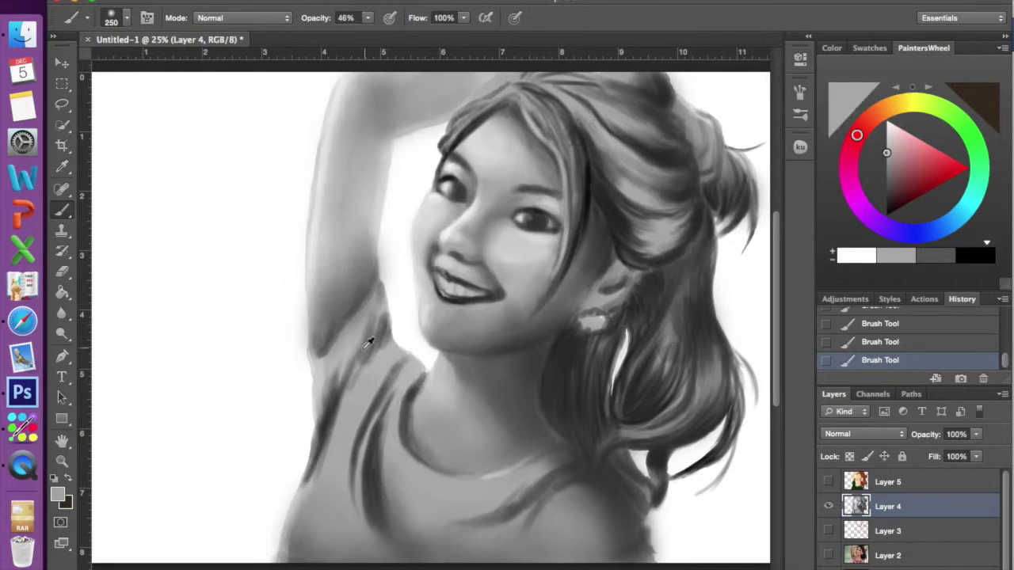
{"action": "key", "text": "bracketleft"}
{"action": "key", "text": "bracketleft"}
{"action": "key", "text": "bracketleft"}
{"action": "left_click", "coordinate": [640, 549], "text": "alt"}
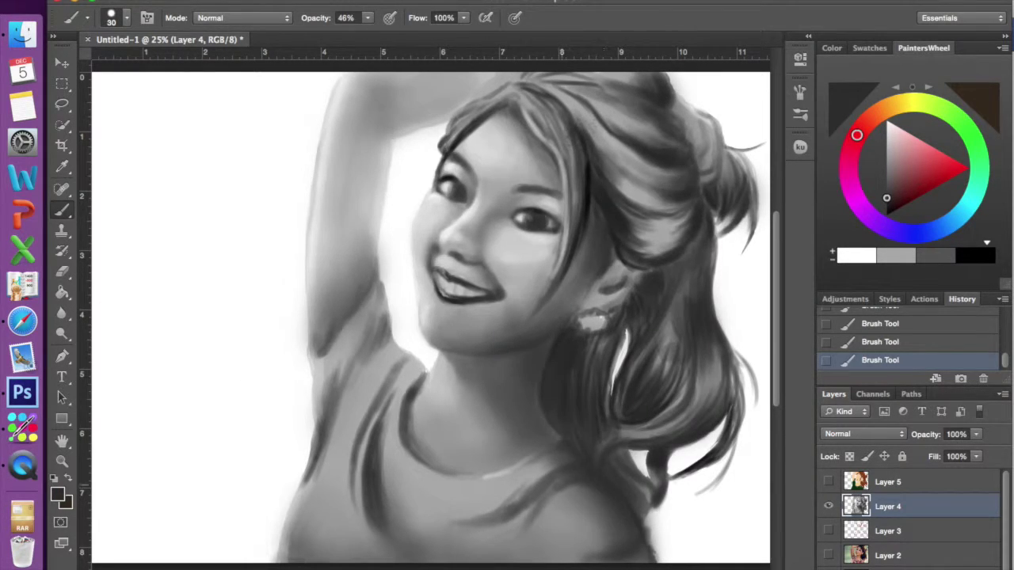
{"action": "key", "text": "e"}
{"action": "left_click_drag", "start_coordinate": [654, 528], "coordinate": [405, 165]}
{"action": "key", "text": "b"}
{"action": "key", "text": "bracketright"}
{"action": "key", "text": "bracketright"}
{"action": "key", "text": "bracketright"}
- Add dark grey strokes along the hair strands and the top of the head
{"action": "left_click", "coordinate": [507, 119], "text": "alt"}
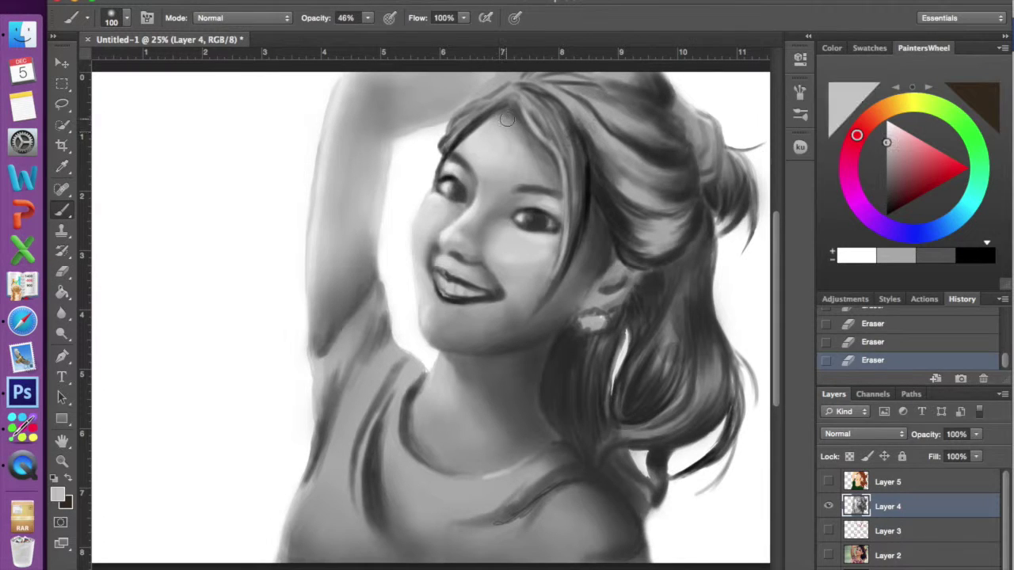
{"action": "left_click", "coordinate": [681, 127], "text": "alt"}
{"action": "mouse_move", "coordinate": [685, 174]}
{"action": "left_mouse_down"}
{"action": "mouse_move", "coordinate": [665, 254]}
{"action": "mouse_move", "coordinate": [713, 428]}
{"action": "left_mouse_up"}
{"action": "mouse_move", "coordinate": [633, 269]}
{"action": "left_mouse_down"}
{"action": "mouse_move", "coordinate": [587, 174]}
{"action": "mouse_move", "coordinate": [634, 87]}
{"action": "mouse_move", "coordinate": [571, 106]}
{"action": "left_mouse_up"}
{"action": "left_click_drag", "start_coordinate": [625, 127], "coordinate": [555, 237]}
{"action": "left_click_drag", "start_coordinate": [531, 111], "coordinate": [618, 79]}
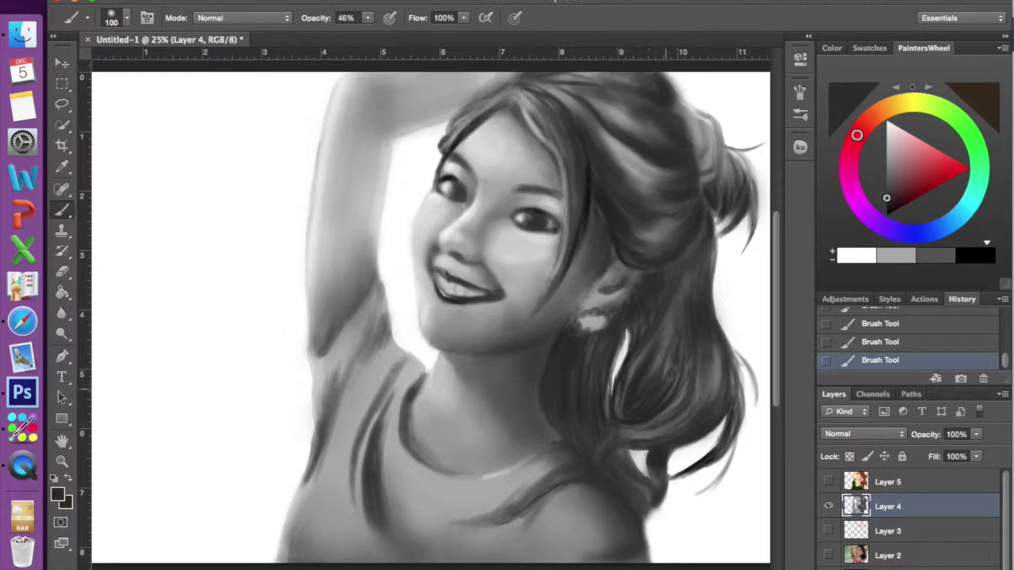
- Lighten the midtones of the raised arm with the Dodge tool
{"action": "key", "text": "x"}
{"action": "key", "text": "o"}
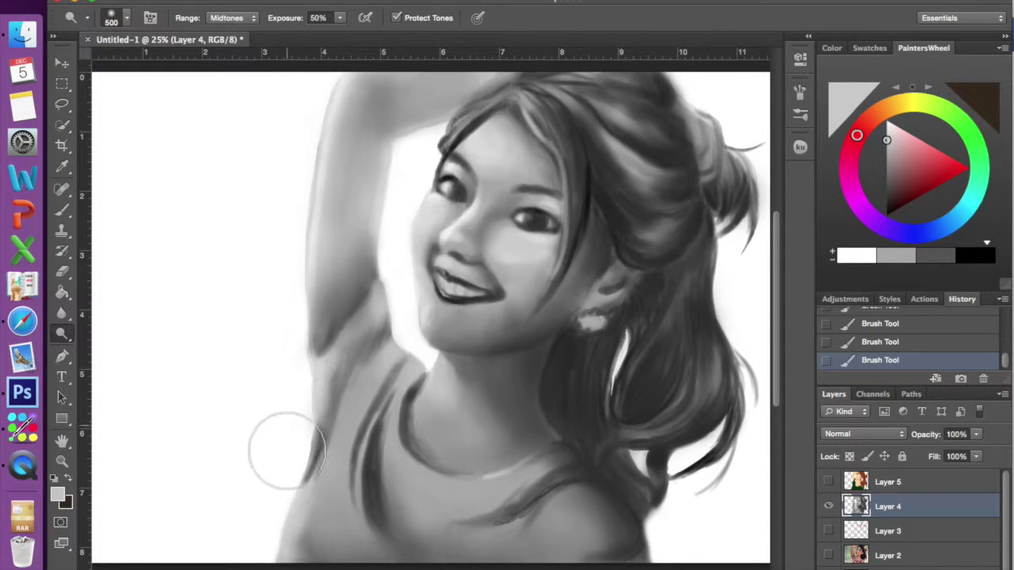
{"action": "left_click_drag", "start_coordinate": [287, 450], "coordinate": [362, 253]}
{"action": "key", "text": "b"}
- Zoom in on the face and darken the inner corner of the right eye with a 10 px brush
{"action": "left_click", "coordinate": [828, 481]}
{"action": "key", "text": "ctrl+plus"}
{"action": "key", "text": "ctrl+plus"}
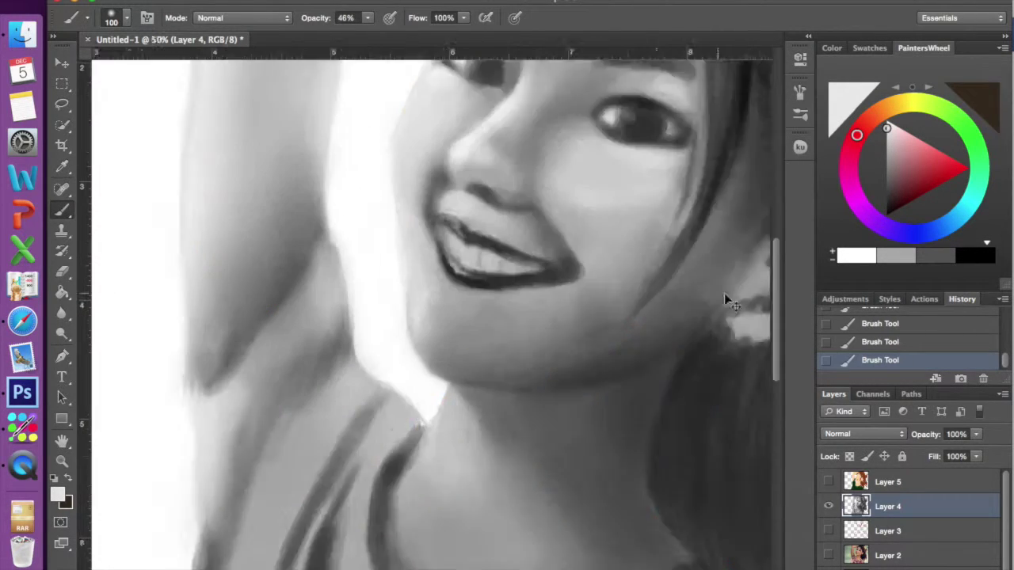
{"action": "key", "text": "ctrl+plus"}
{"action": "key", "text": "bracketleft"}
{"action": "key", "text": "bracketleft"}
{"action": "key", "text": "bracketleft"}
{"action": "left_click", "coordinate": [444, 298], "text": "alt"}
{"action": "key", "text": "0"}
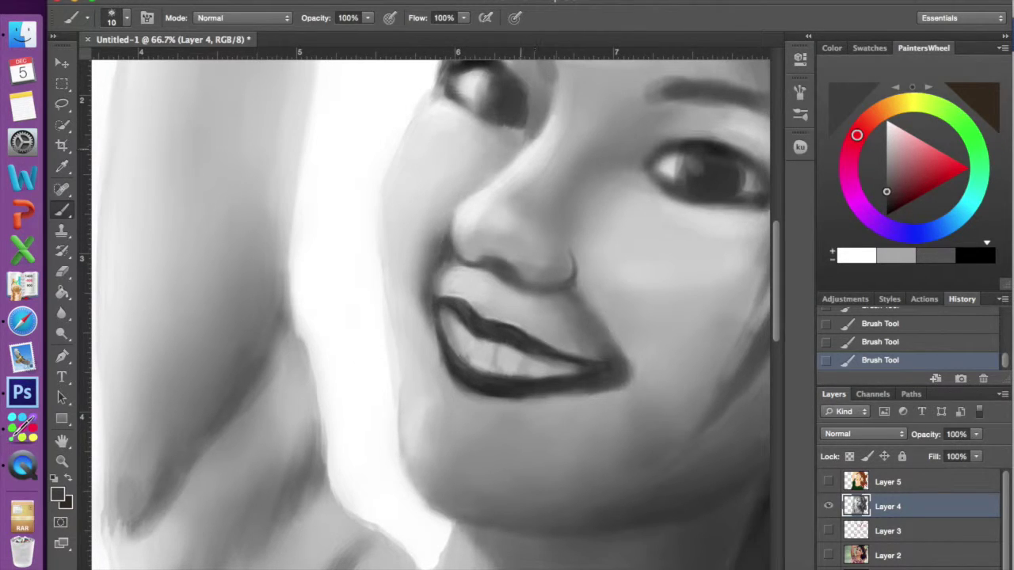
{"action": "left_click_drag", "start_coordinate": [773, 297], "coordinate": [773, 273]}
{"action": "scroll", "coordinate": [519, 230], "scroll_direction": "right", "scroll_amount": 5}
{"action": "left_click_drag", "start_coordinate": [547, 265], "coordinate": [568, 247]}
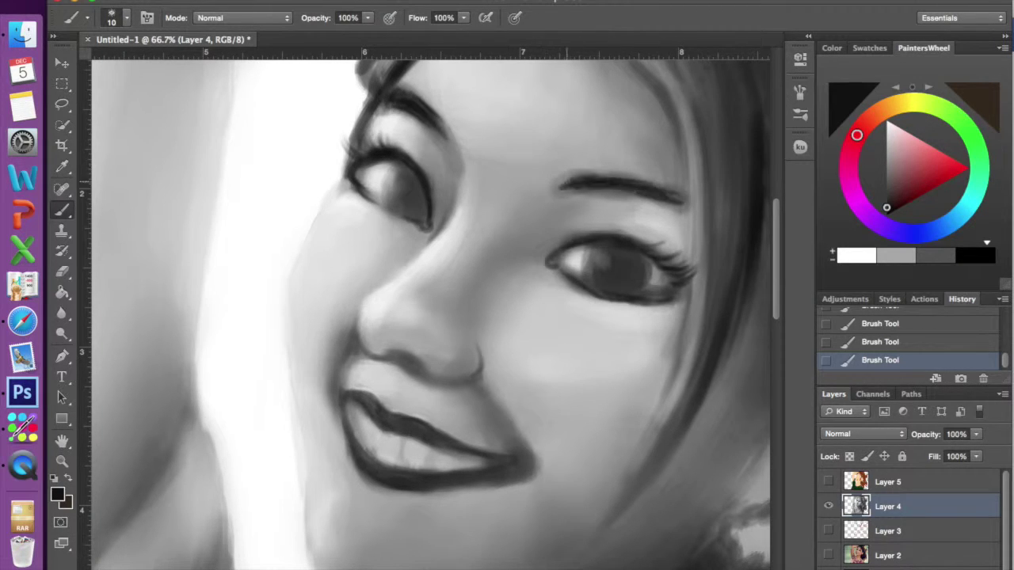
{"action": "left_click_drag", "start_coordinate": [778, 280], "coordinate": [777, 300]}
- Paint a dark pupil in the right eye and pick white for eye highlights
{"action": "key", "text": "x"}
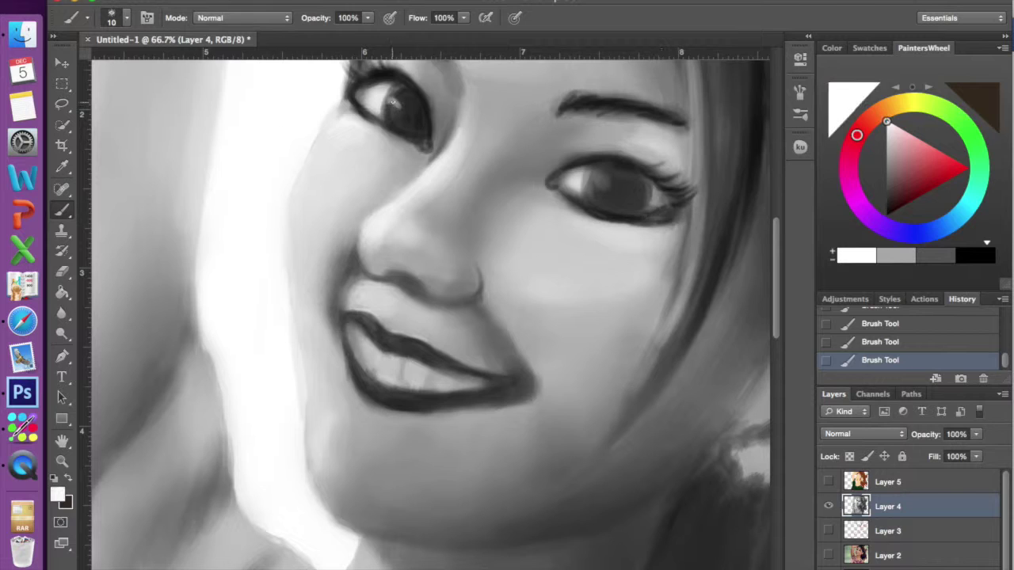
{"action": "key", "text": "x"}
{"action": "left_click", "coordinate": [618, 191]}
{"action": "left_click", "coordinate": [369, 121], "text": "alt"}
{"action": "key", "text": "x"}
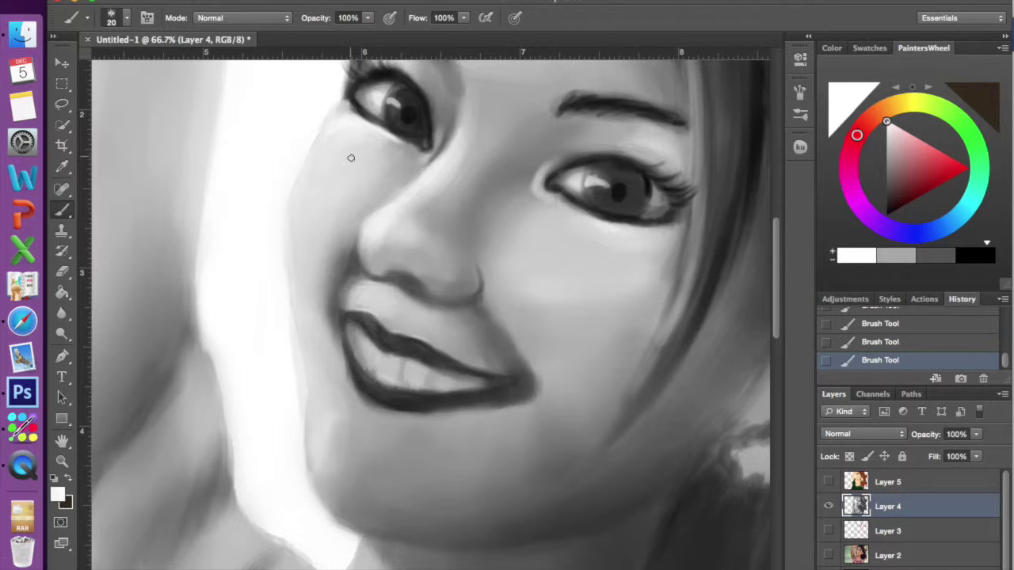
{"action": "left_click", "coordinate": [389, 238], "text": "alt"}
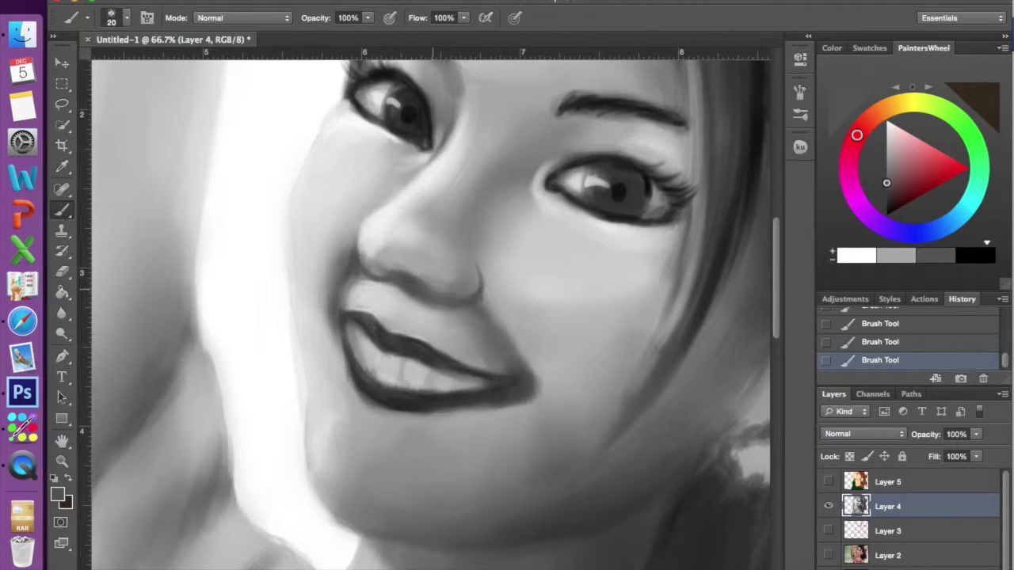
{"action": "left_click", "coordinate": [256, 233], "text": "alt"}
{"action": "key", "text": "bracketleft"}
{"action": "key", "text": "bracketleft"}
{"action": "key", "text": "bracketleft"}
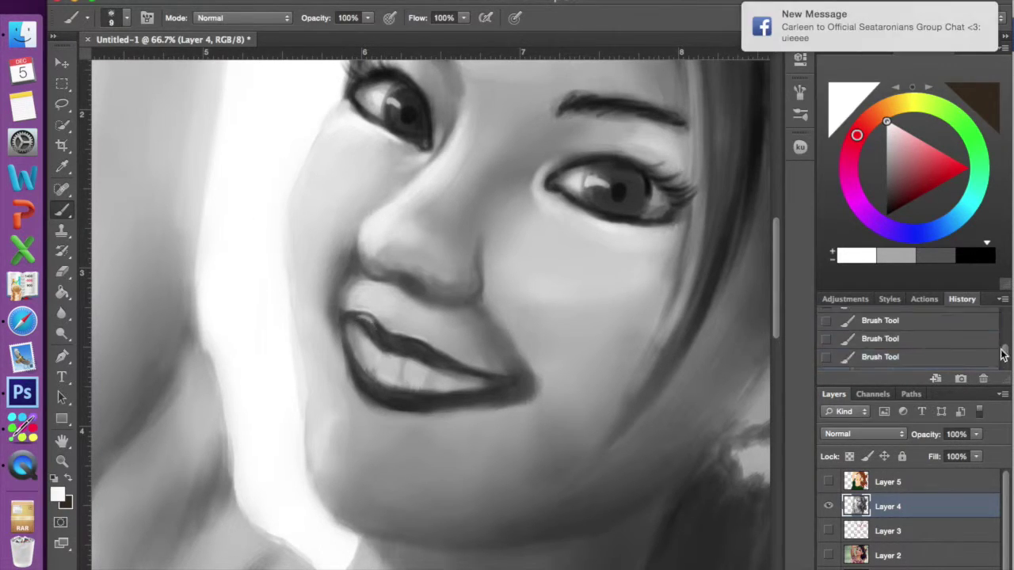
- Paint grey shading near the chin with a 60 px brush at 41% opacity
{"action": "right_click", "coordinate": [502, 72]}
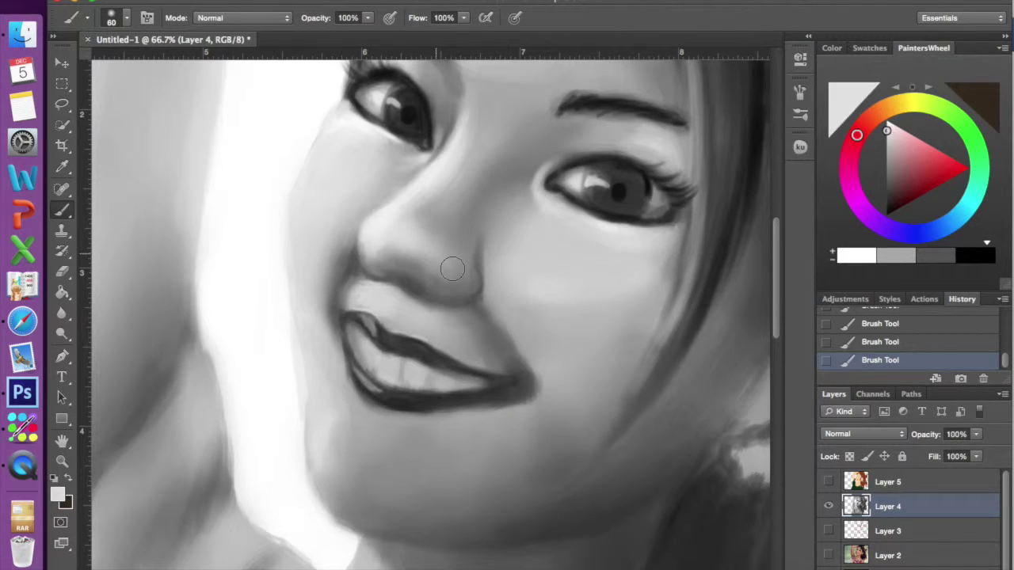
{"action": "left_click", "coordinate": [466, 170], "text": "alt"}
{"action": "key", "text": "4"}
{"action": "key", "text": "1"}
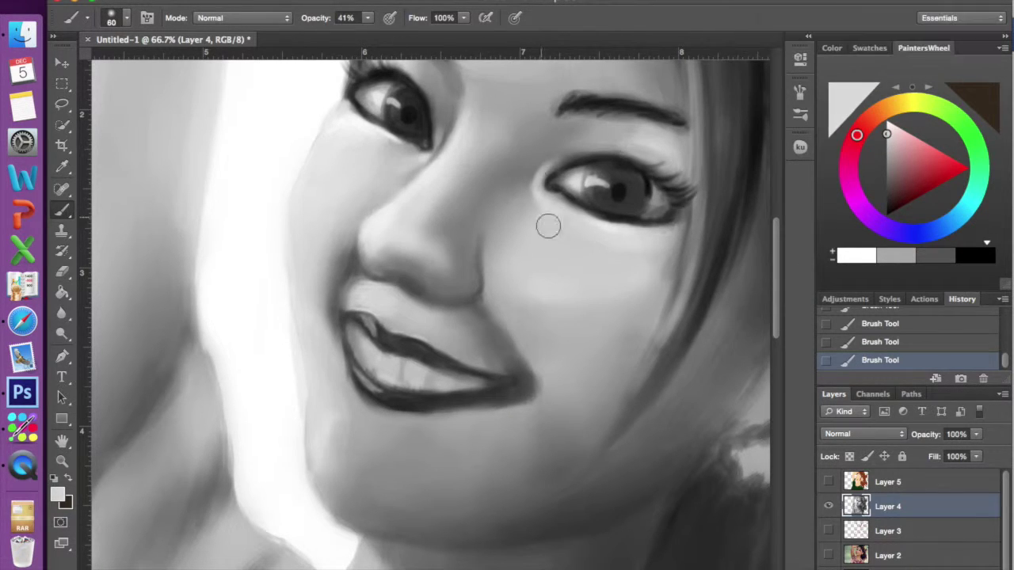
{"action": "left_click", "coordinate": [344, 424], "text": "alt"}
{"action": "left_click_drag", "start_coordinate": [364, 412], "coordinate": [460, 427]}
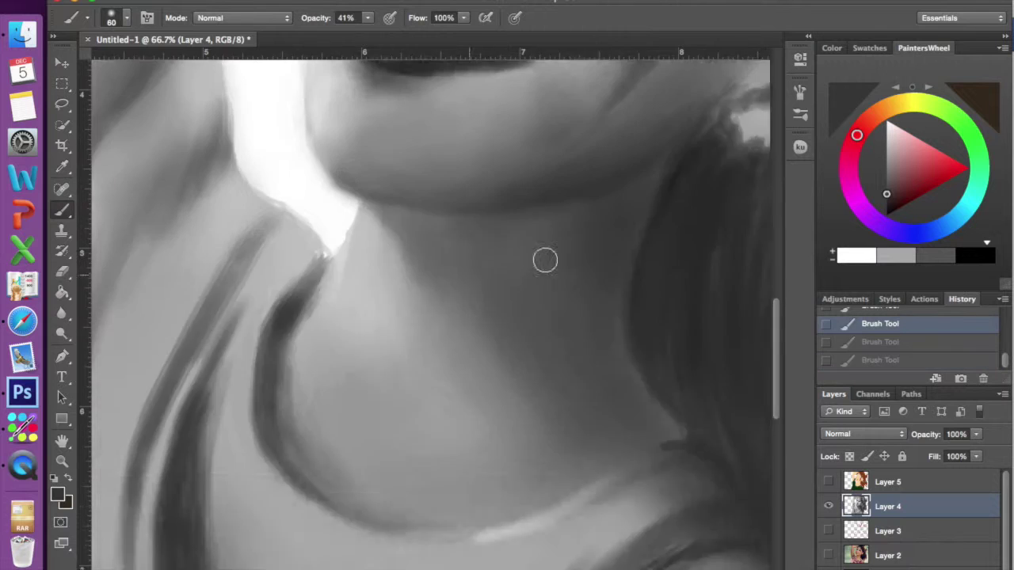
- Zoom out to the whole painting and show the colour layer again
{"action": "key", "text": "ctrl+minus"}
{"action": "key", "text": "bracketright"}
{"action": "key", "text": "bracketright"}
{"action": "key", "text": "bracketright"}
{"action": "key", "text": "ctrl+minus"}
{"action": "left_click", "coordinate": [827, 481]}
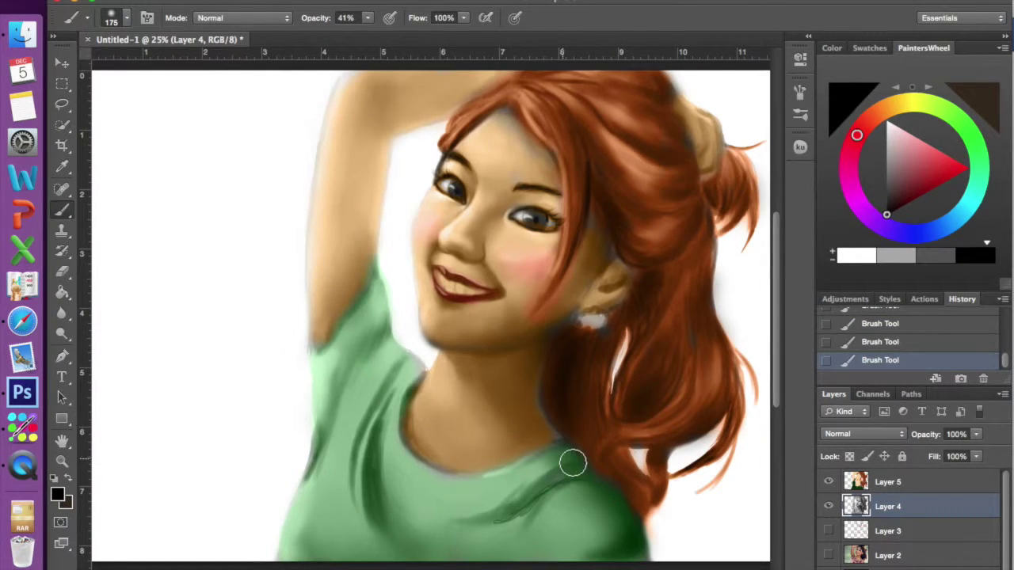
- Darken the shading under the raised arm with the colour layer briefly hidden
{"action": "left_click", "coordinate": [573, 462], "text": "alt"}
{"action": "left_click", "coordinate": [828, 483]}
{"action": "left_click", "coordinate": [554, 372], "text": "alt"}
{"action": "left_click_drag", "start_coordinate": [373, 335], "coordinate": [313, 554]}
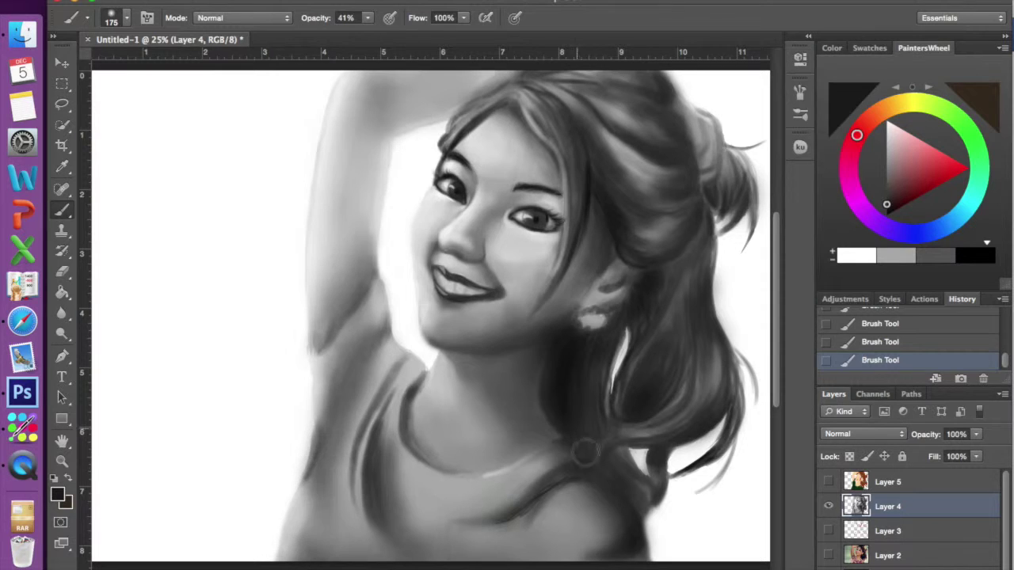
{"action": "left_click", "coordinate": [828, 482]}
- Zoom in around the ear and pick a darker grey for the earring detail
{"action": "left_click", "coordinate": [594, 321], "text": "alt"}
{"action": "key", "text": "super+plus"}
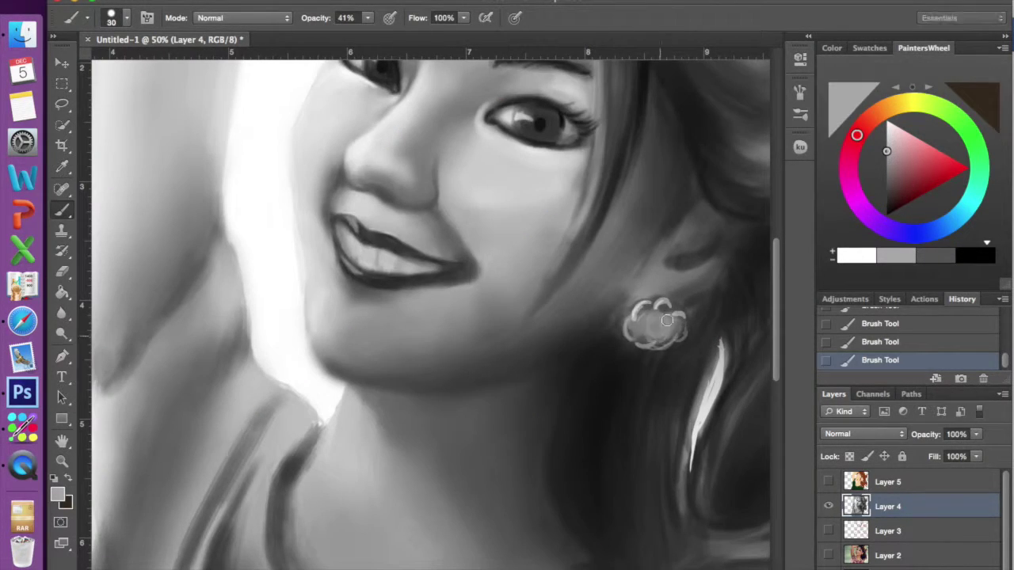
{"action": "key", "text": "super+minus"}
{"action": "left_click", "coordinate": [575, 301], "text": "alt"}
{"action": "key", "text": "super+minus"}
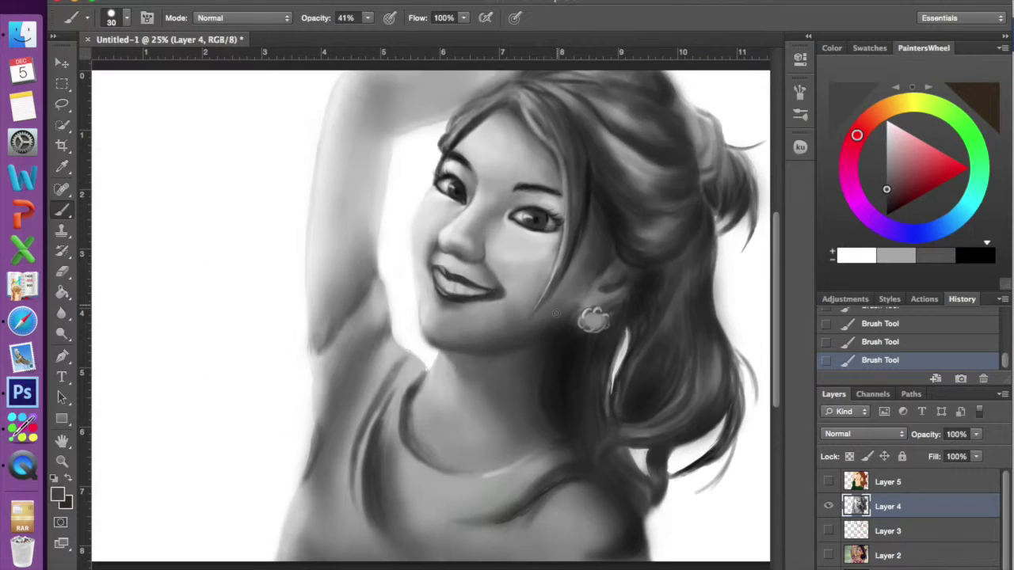
- Shade the shoulder with dark greys using a large 49% opacity brush
{"action": "key", "text": "0"}
{"action": "key", "text": "x"}
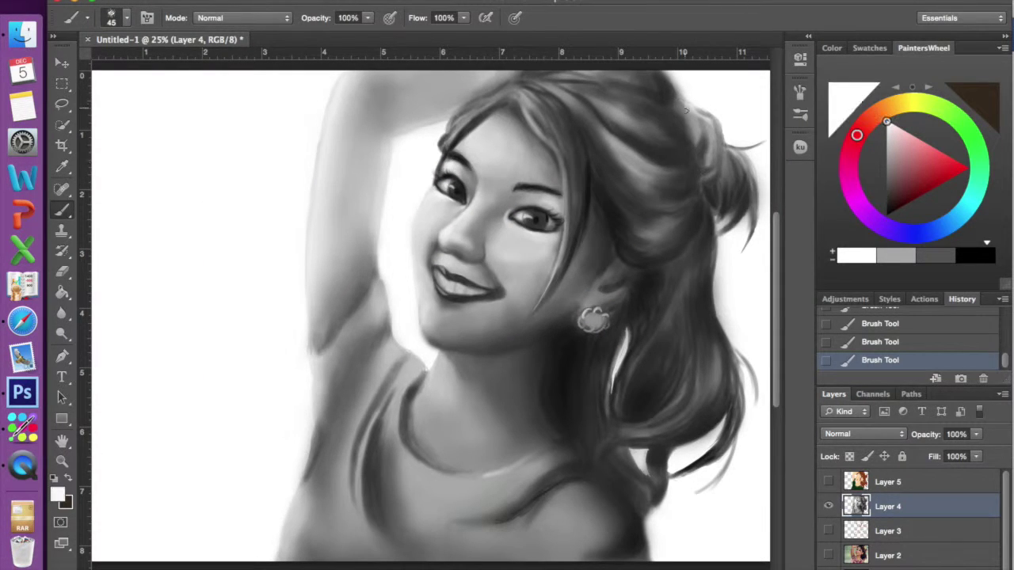
{"action": "key", "text": "4"}
{"action": "key", "text": "9"}
{"action": "key", "text": "bracketright"}
{"action": "key", "text": "bracketright"}
{"action": "key", "text": "bracketright"}
{"action": "scroll", "coordinate": [559, 463], "scroll_direction": "down", "scroll_amount": 2}
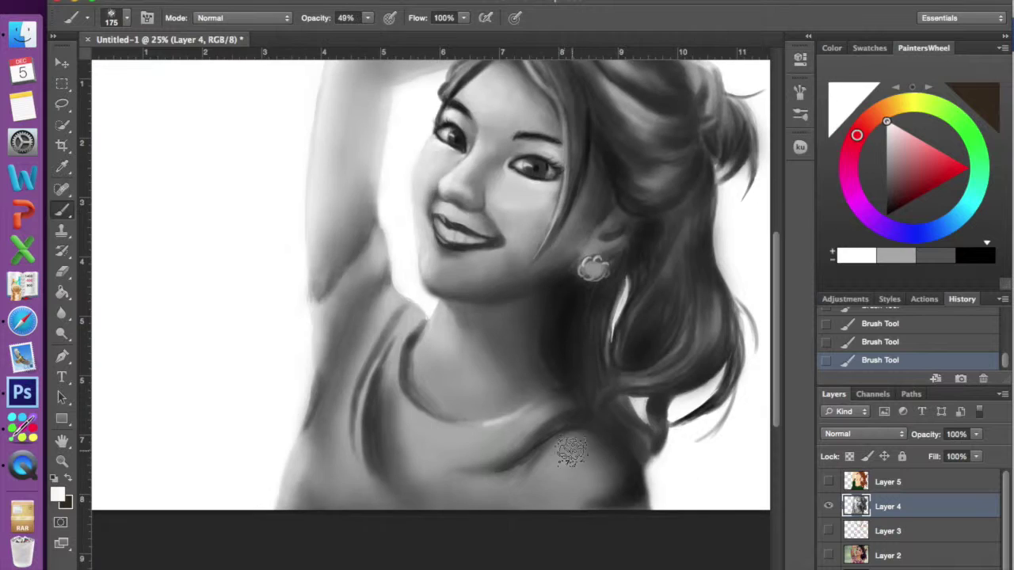
{"action": "left_click", "coordinate": [582, 87], "text": "alt"}
{"action": "left_click", "coordinate": [577, 135], "text": "alt"}
{"action": "key", "text": "bracketright"}
{"action": "key", "text": "bracketright"}
{"action": "key", "text": "bracketright"}
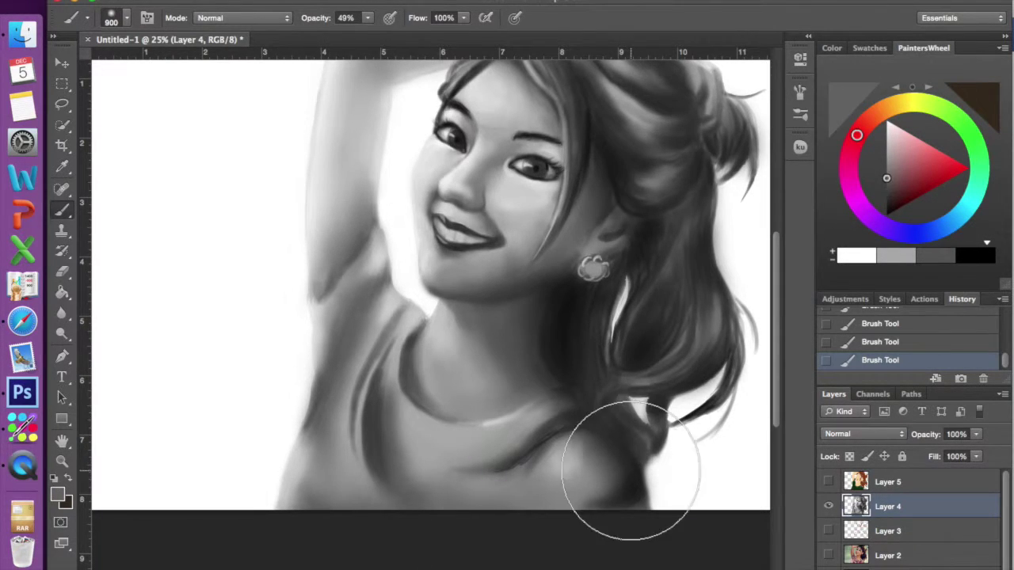
- Make the colour layer visible and active at 33.3% zoom and sample a tan skin colour
{"action": "left_click", "coordinate": [828, 481]}
{"action": "left_click", "coordinate": [888, 482]}
{"action": "key", "text": "ctrl+plus"}
{"action": "left_click", "coordinate": [432, 404], "text": "alt"}
{"action": "key", "text": "ctrl+shift+alt+n"}
{"action": "key", "text": "g"}
{"action": "left_click", "coordinate": [595, 400]}
- Pick a skin tone and toggle the colour layer to check values against the greyscale
{"action": "key", "text": "b"}
{"action": "left_click", "coordinate": [477, 465]}
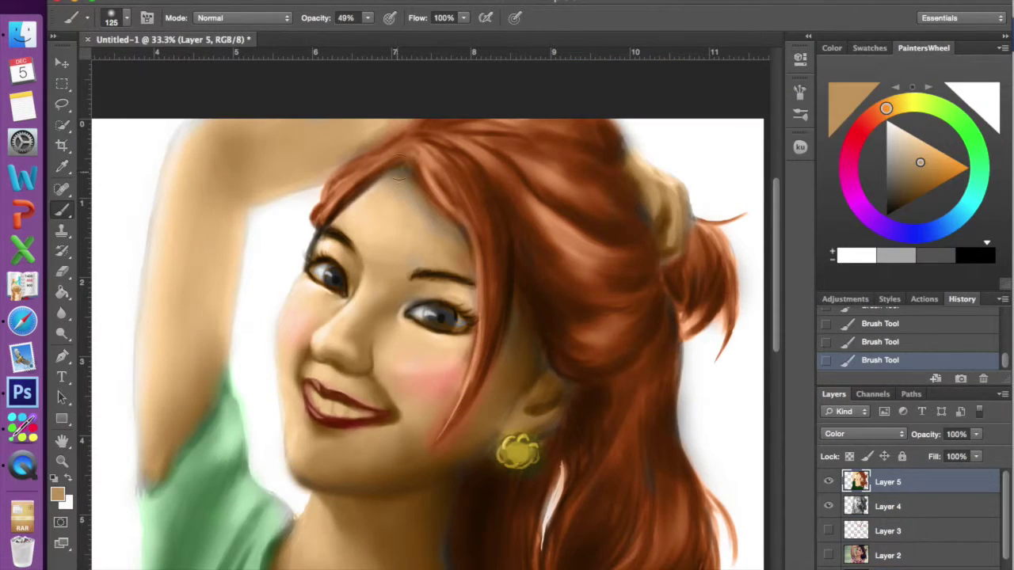
{"action": "key", "text": "x"}
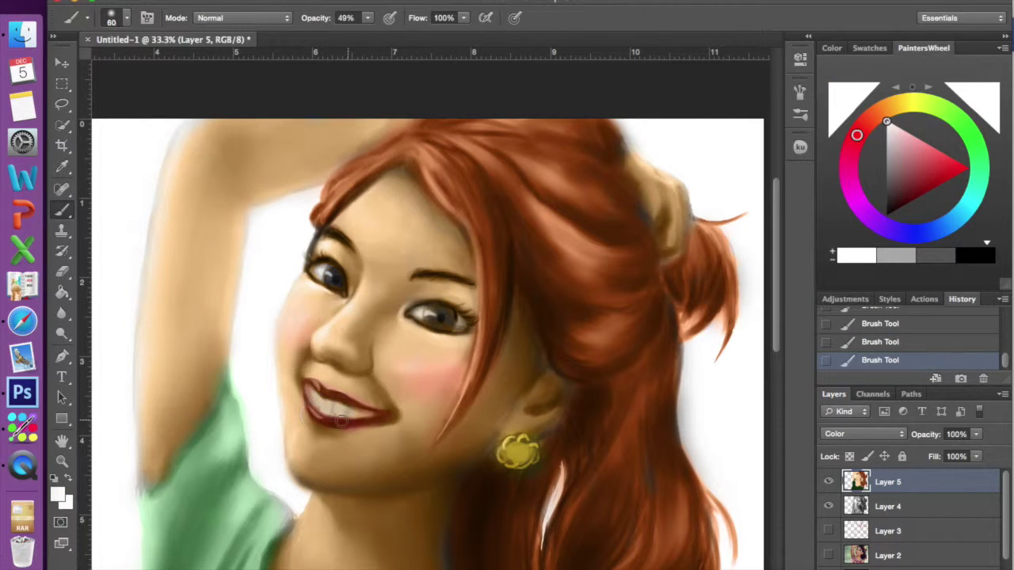
{"action": "key", "text": "ctrl+comma"}
{"action": "key", "text": "alt+bracketleft"}
{"action": "key", "text": "alt+bracketright"}
{"action": "key", "text": "ctrl+comma"}
{"action": "key", "text": "x"}
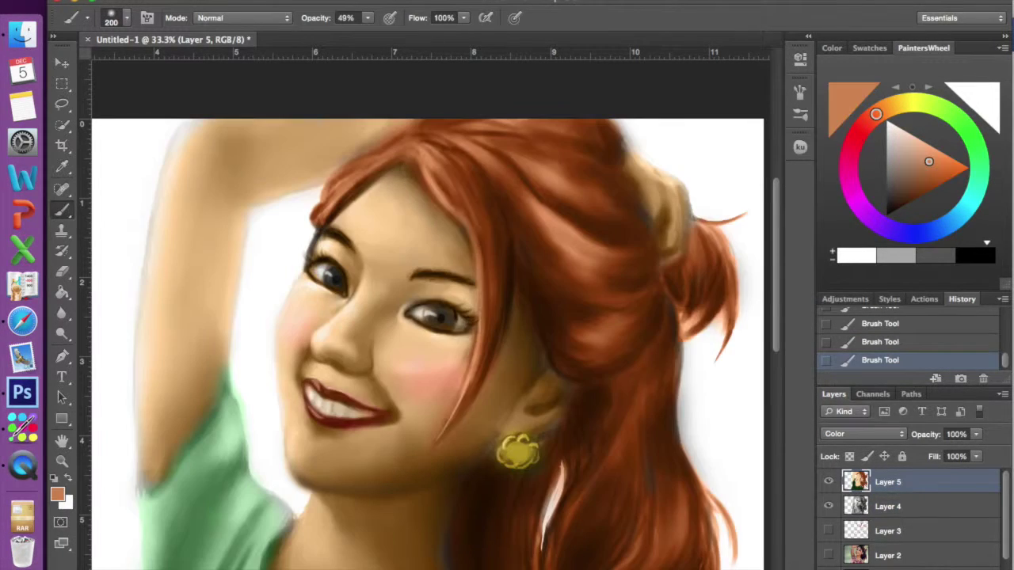
- Sample a tan from the skin and erase back toward history on the colour layer
{"action": "scroll", "coordinate": [666, 325], "scroll_direction": "down", "scroll_amount": 5}
{"action": "left_click", "coordinate": [294, 482], "text": "alt"}
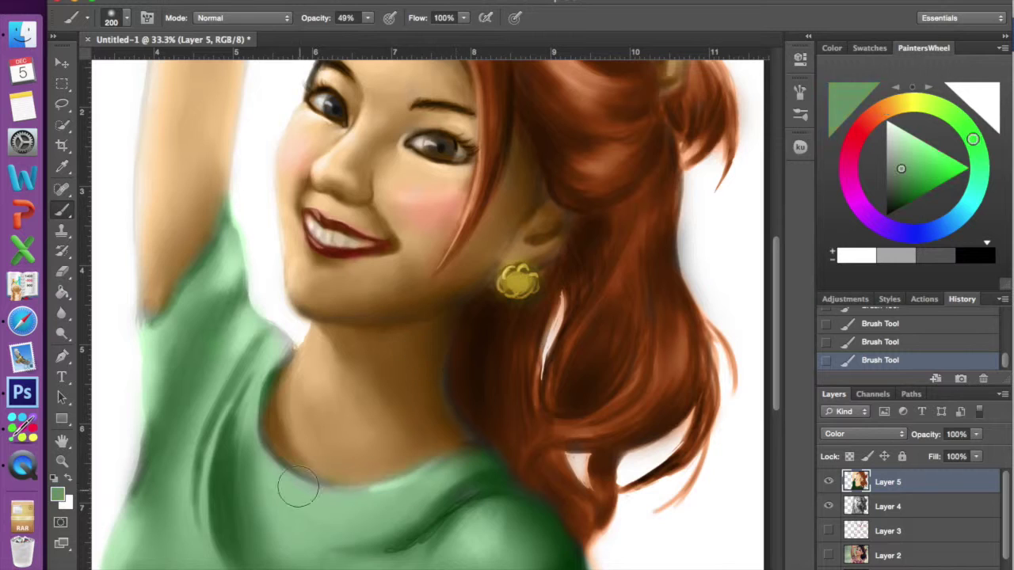
{"action": "scroll", "coordinate": [475, 317], "scroll_direction": "up", "scroll_amount": 5}
{"action": "key", "text": "e"}
{"action": "key", "text": "alt+bracketleft"}
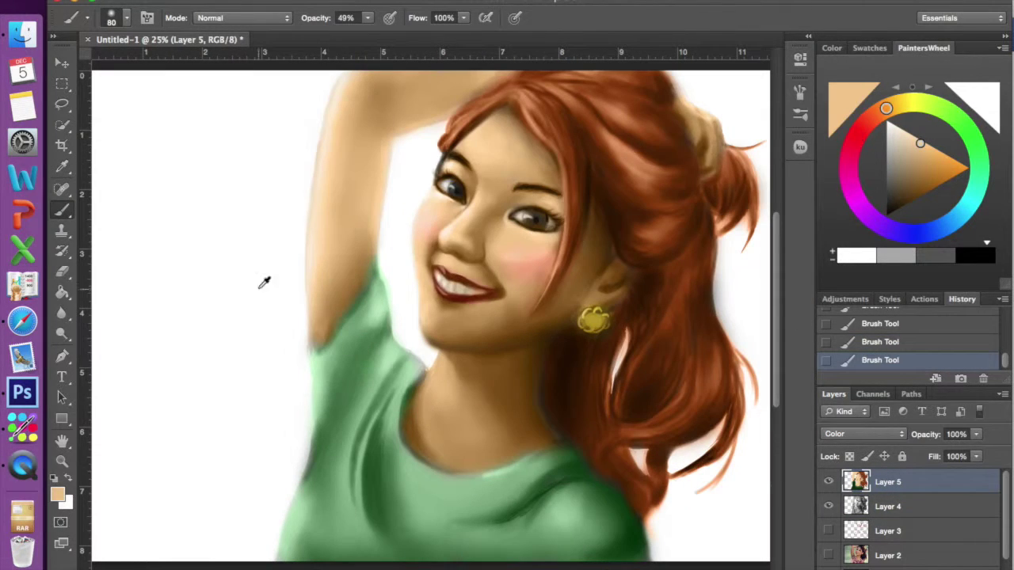
- Sample white for the teeth, a saturated red for the cheeks, and yellow-green shirt colour
{"action": "left_click", "coordinate": [259, 287], "text": "alt"}
{"action": "left_click", "coordinate": [502, 384], "text": "alt"}
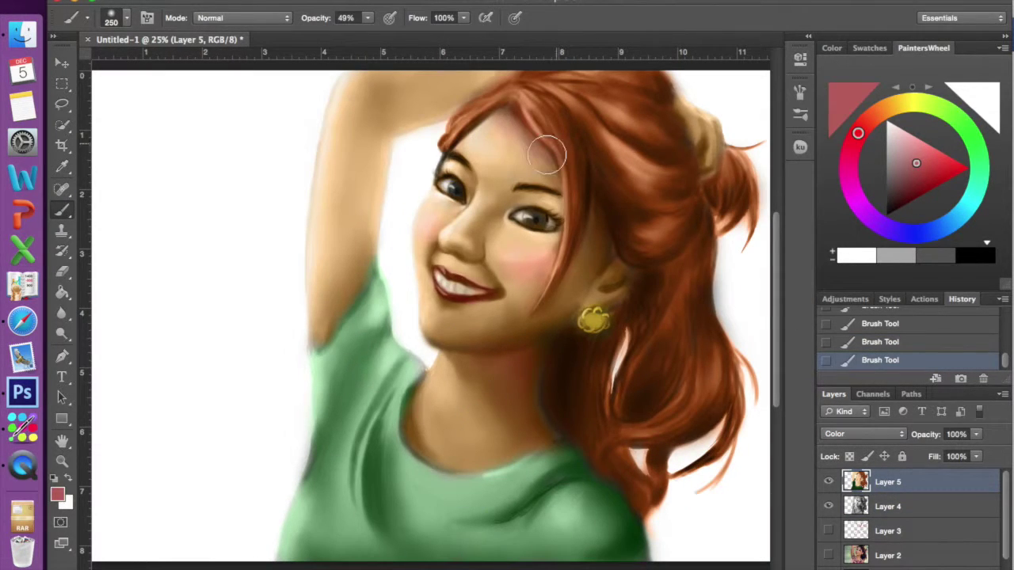
{"action": "left_click", "coordinate": [467, 147], "text": "alt"}
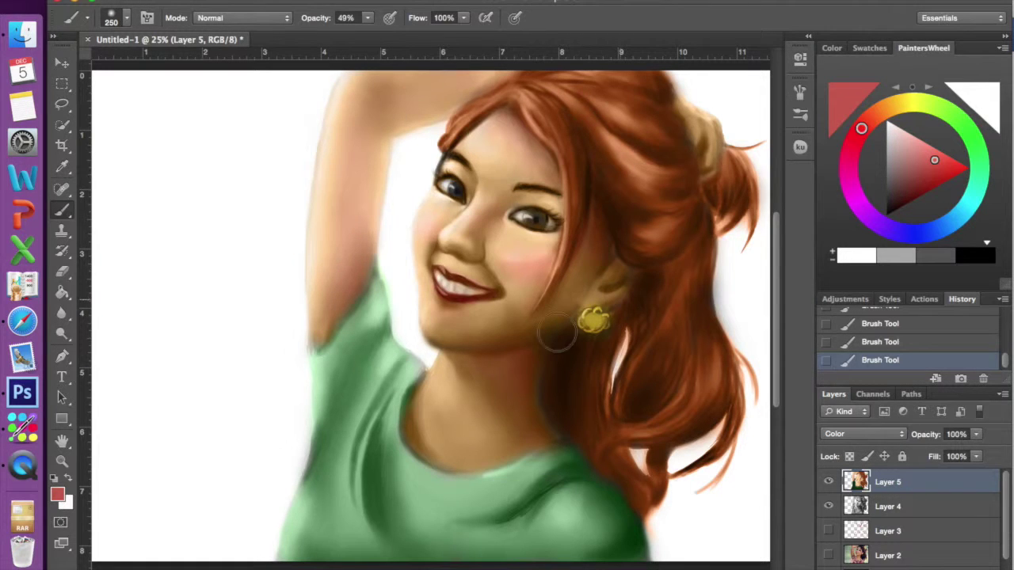
{"action": "left_click", "coordinate": [369, 331], "text": "alt"}
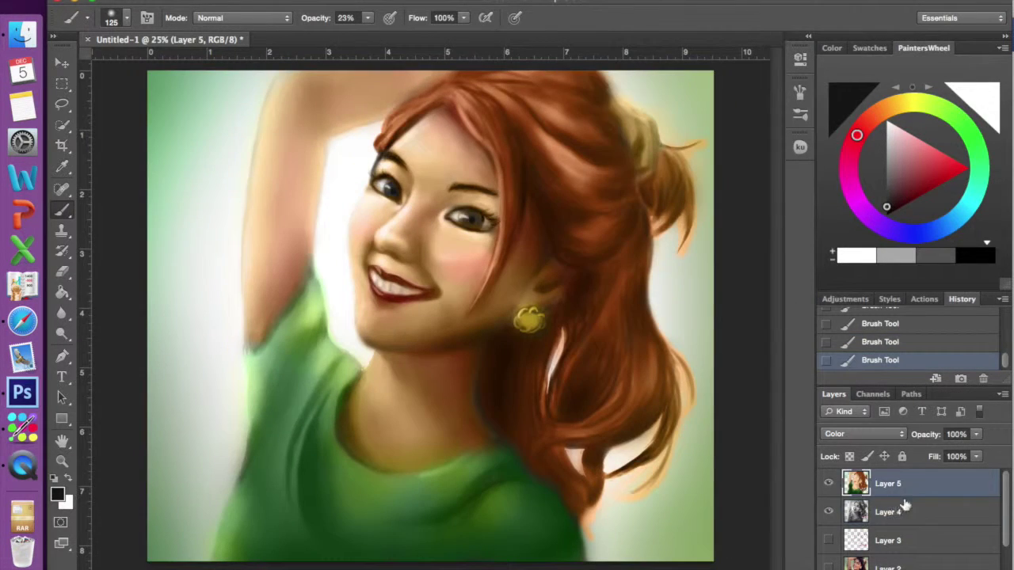
- Hide Layer 5 and darken the arm edge on greyscale Layer 4 with mid and darker greys
{"action": "left_click", "coordinate": [829, 484]}
{"action": "left_click", "coordinate": [887, 512]}
{"action": "key", "text": "x"}
{"action": "left_click", "coordinate": [266, 339], "text": "alt"}
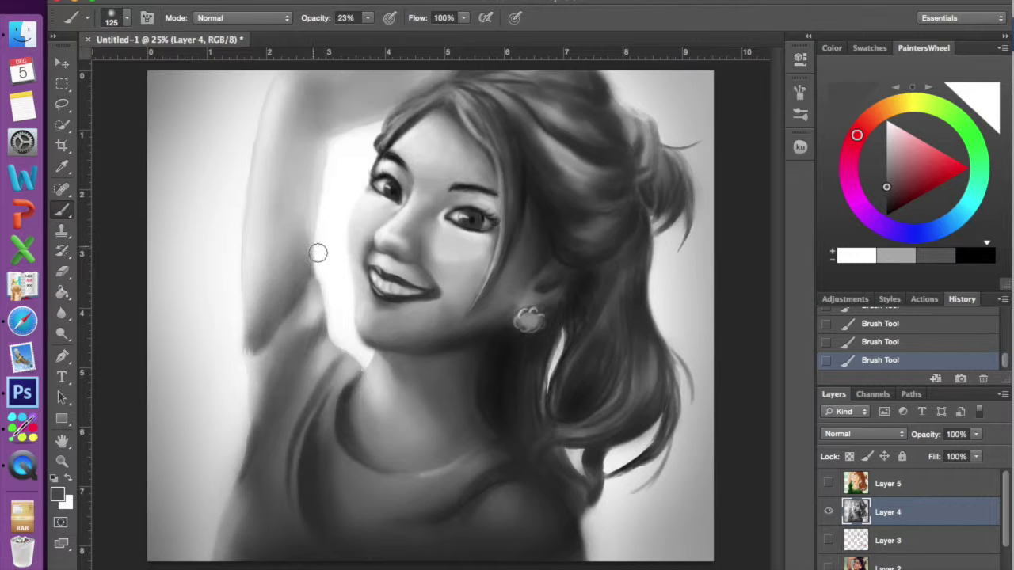
{"action": "left_click", "coordinate": [828, 483]}
{"action": "left_click", "coordinate": [295, 341], "text": "alt"}
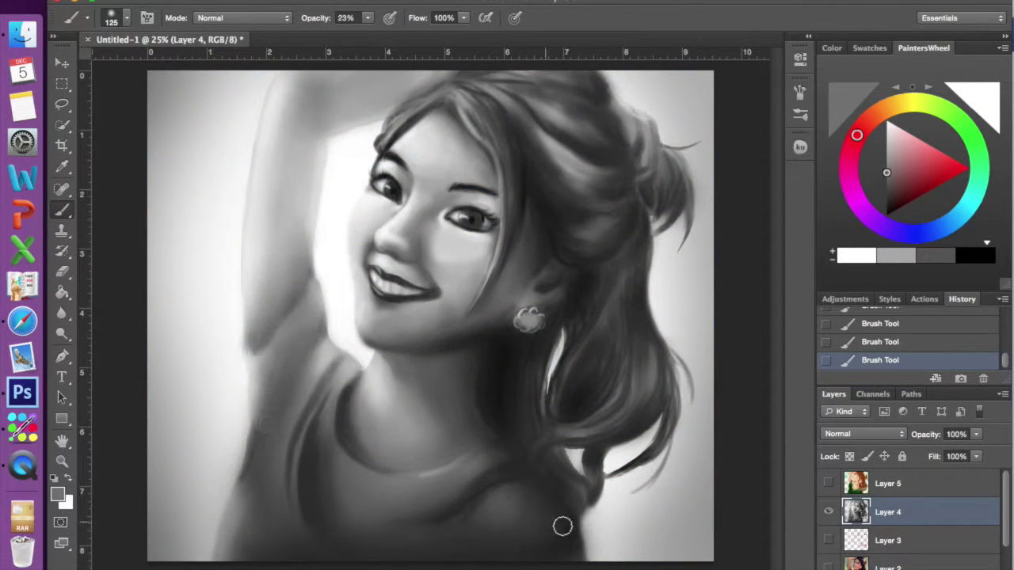
{"action": "key", "text": "super+shift+x"}
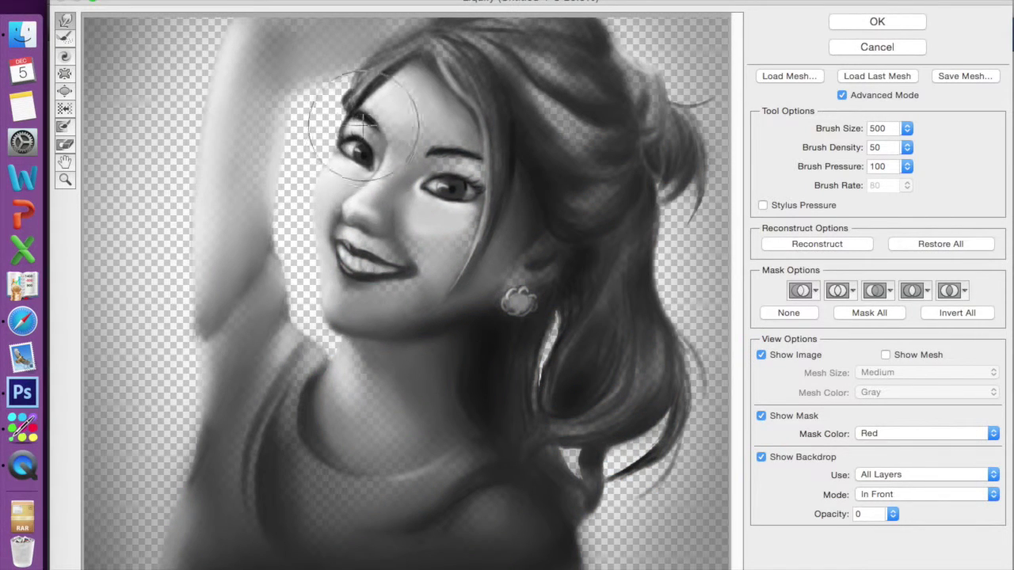
- Push the mouth corner up and out with Forward Warp to widen the smile
{"action": "left_click_drag", "start_coordinate": [420, 277], "coordinate": [427, 263]}
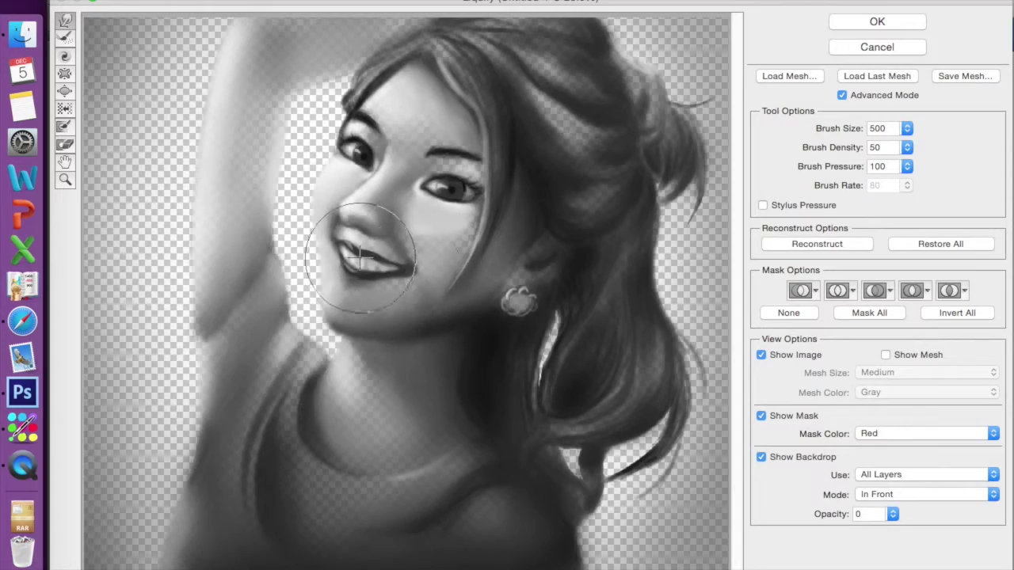